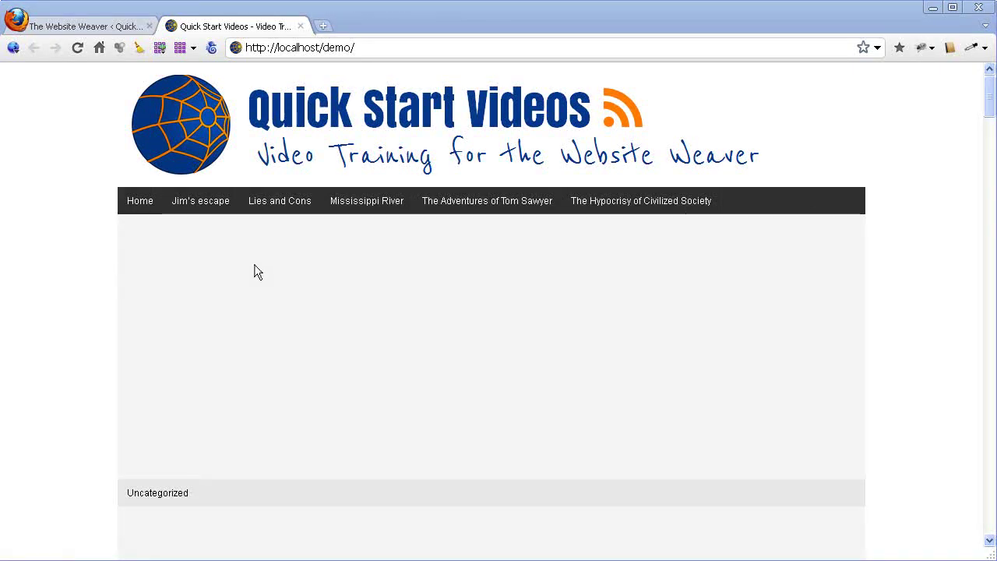
Save the Full Width block background settings and update the AAA Starter theme with them
left_click(79, 29)
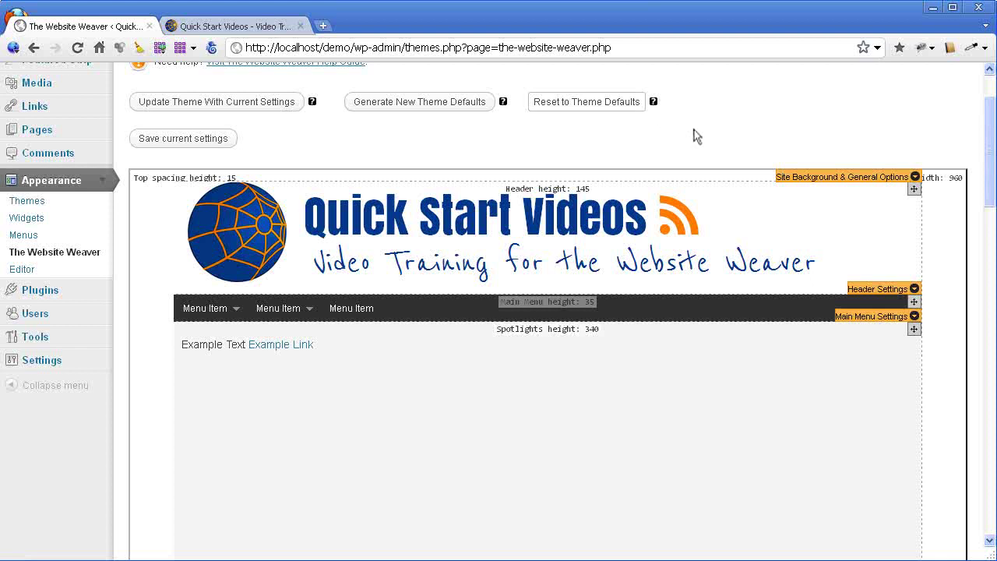
left_click(915, 178)
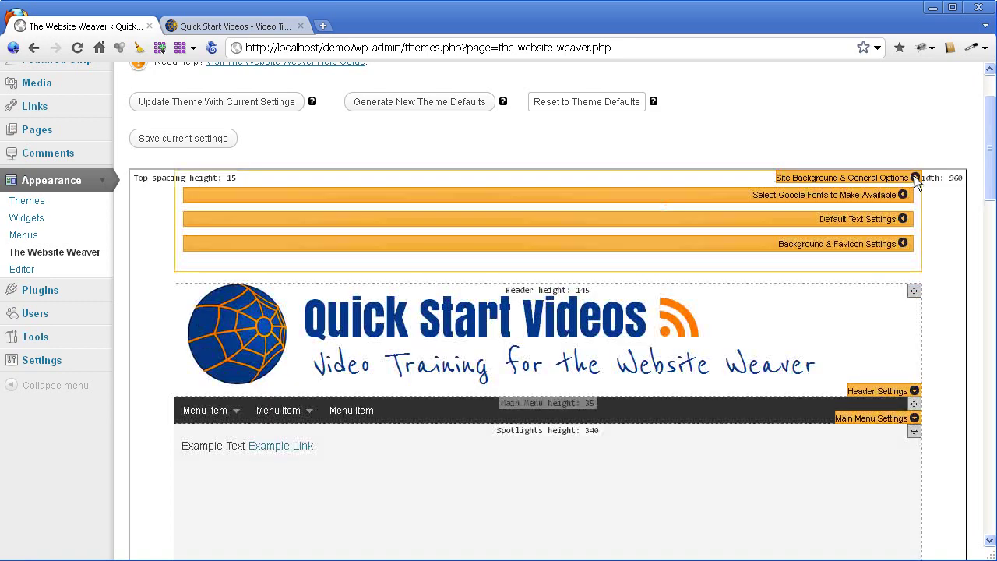
left_click(905, 244)
scroll(431, 269, "down", 5)
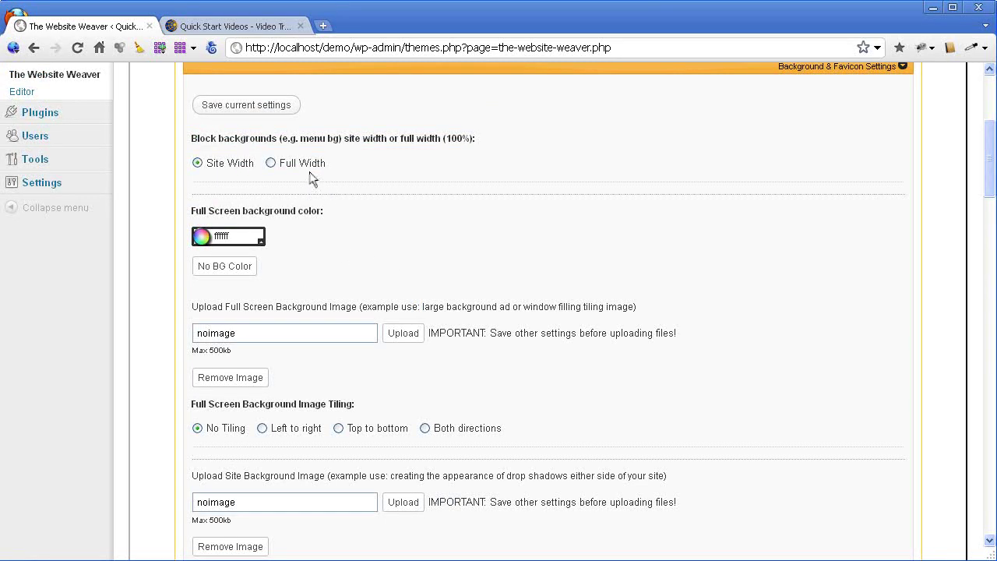
left_click(257, 106)
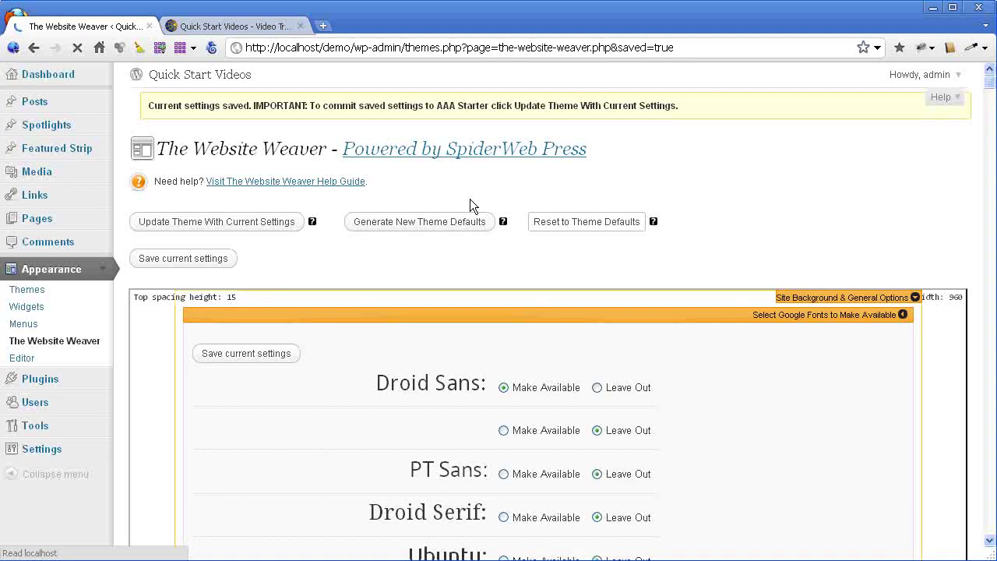
left_click(272, 223)
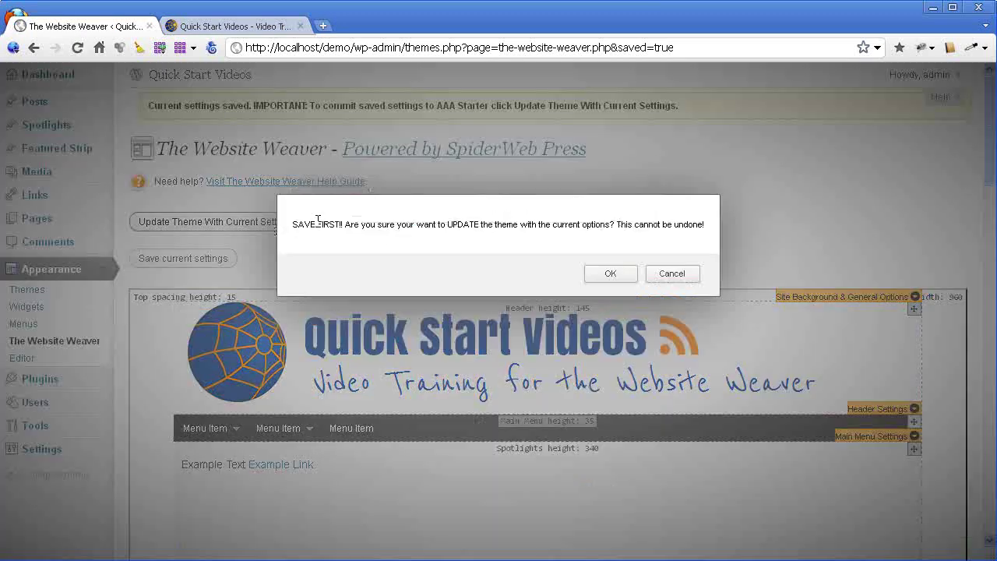
left_click(611, 273)
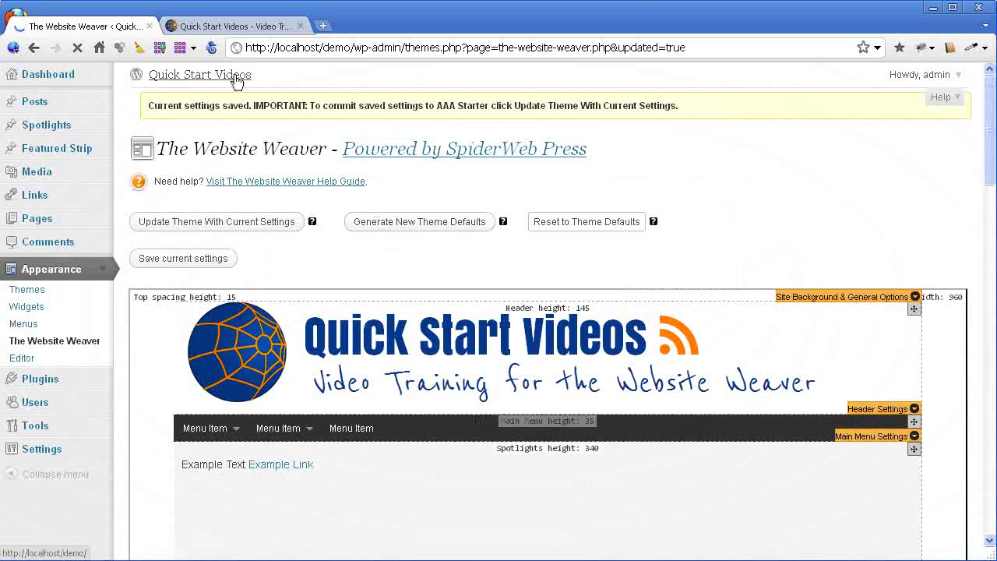
Reload the live site and scroll through it to check the full-width dark menu bar
left_click(249, 24)
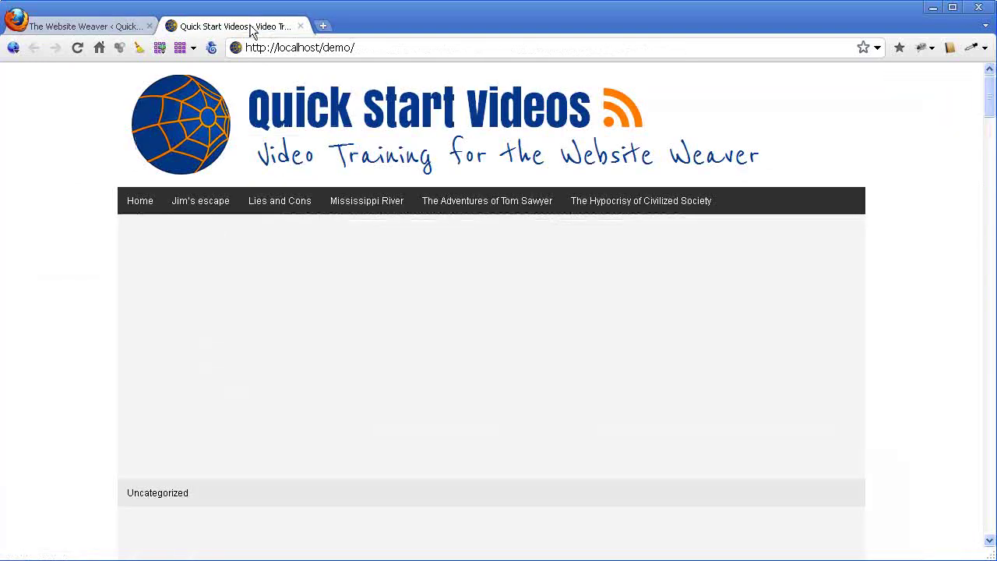
left_click(77, 48)
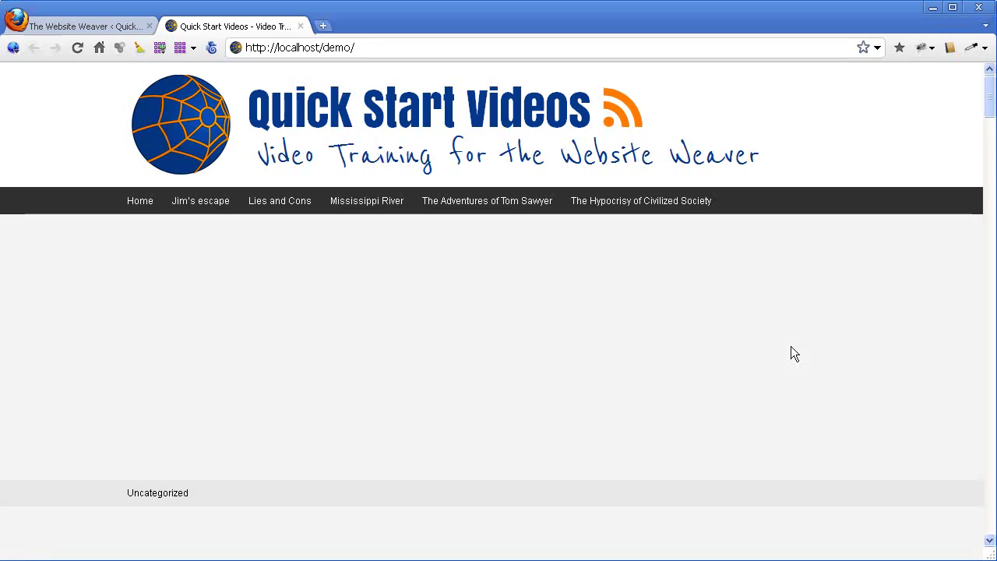
left_click(76, 26)
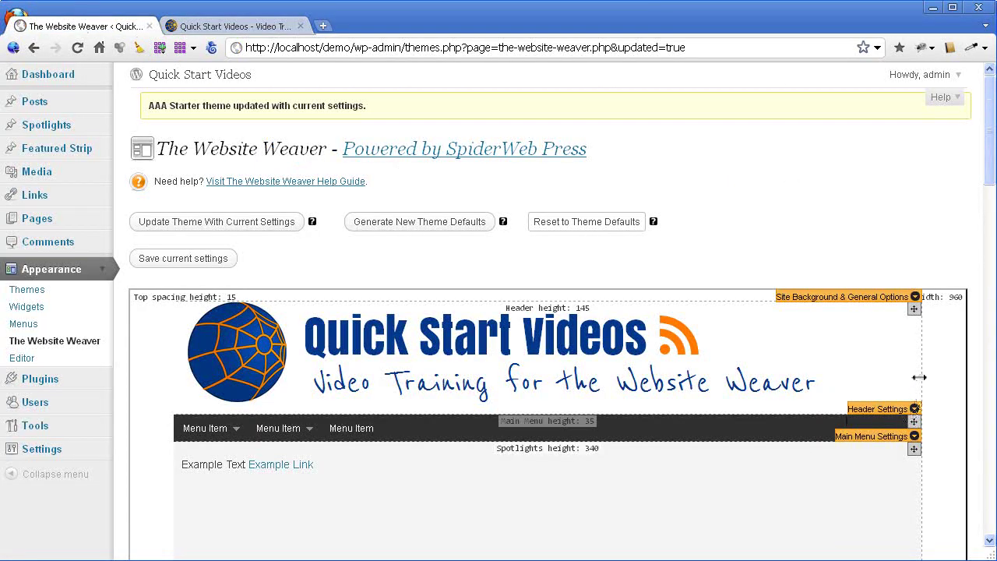
left_click(241, 27)
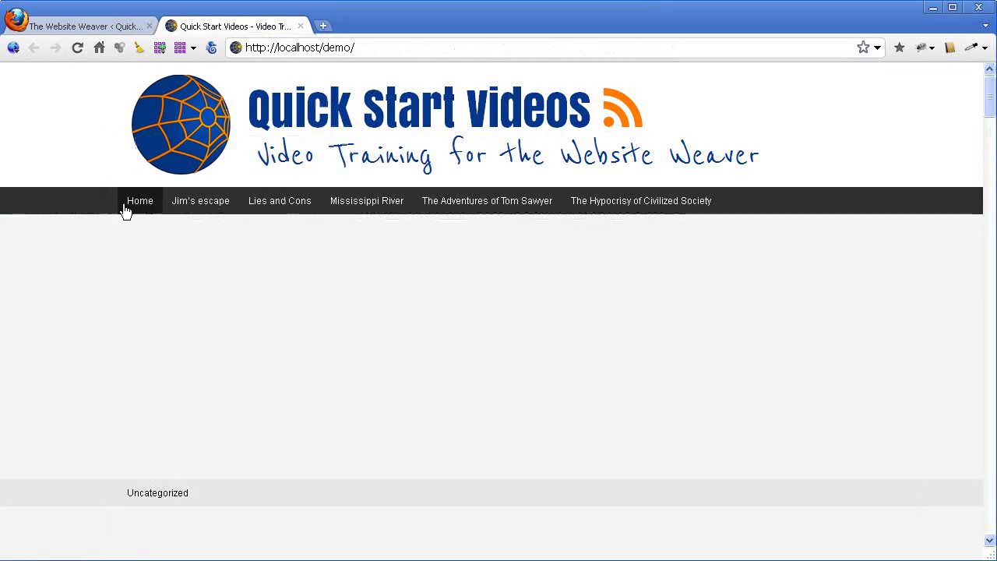
mouse_move(987, 117)
left_mouse_down()
mouse_move(986, 514)
mouse_move(994, 101)
left_mouse_up()
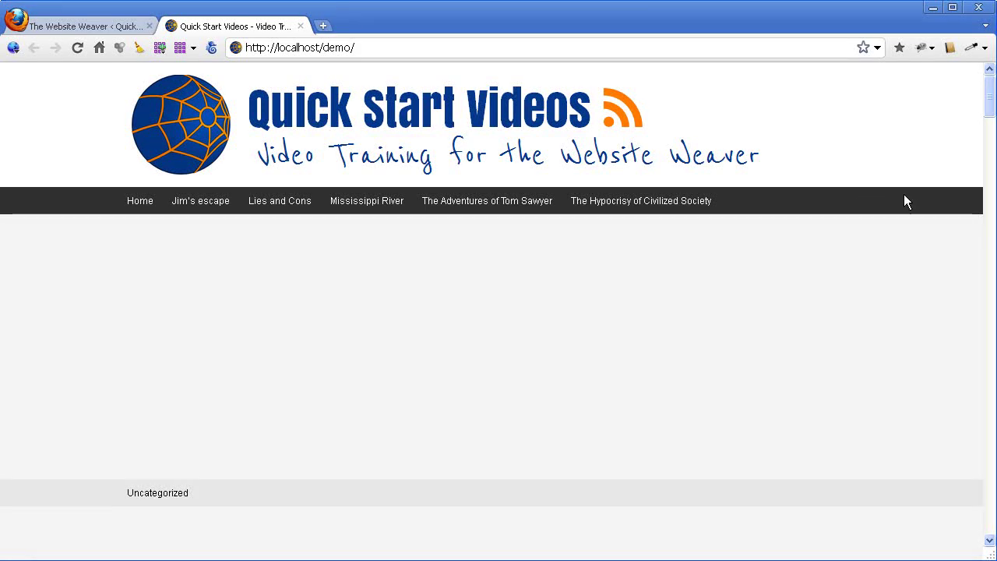
scroll(822, 310, "down", 2)
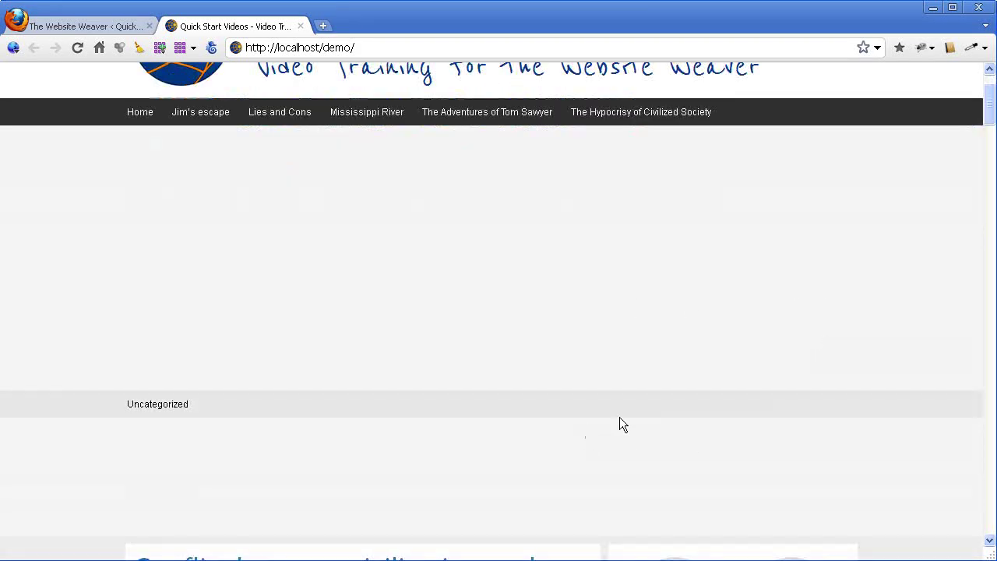
scroll(678, 414, "down", 6)
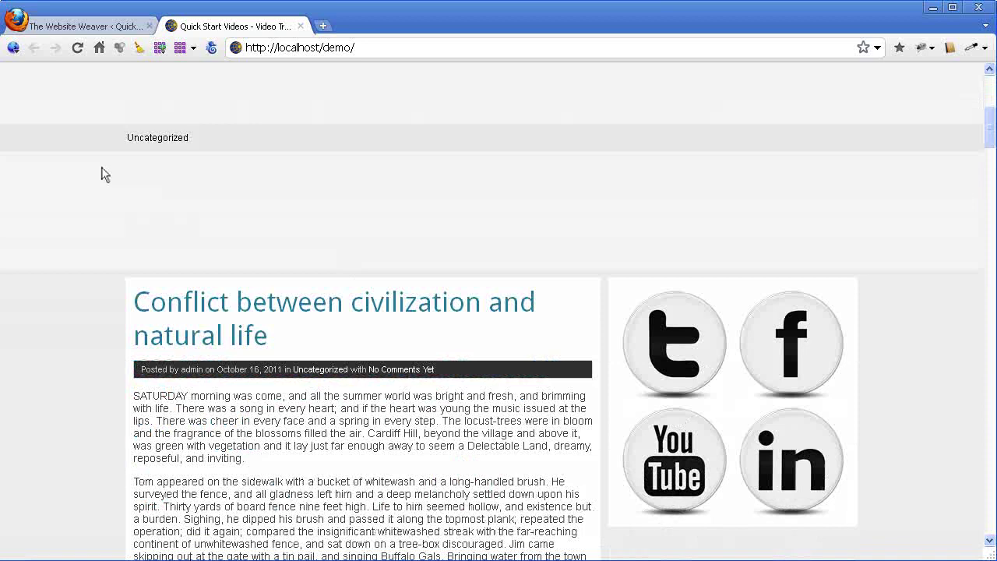
scroll(570, 253, "up", 8)
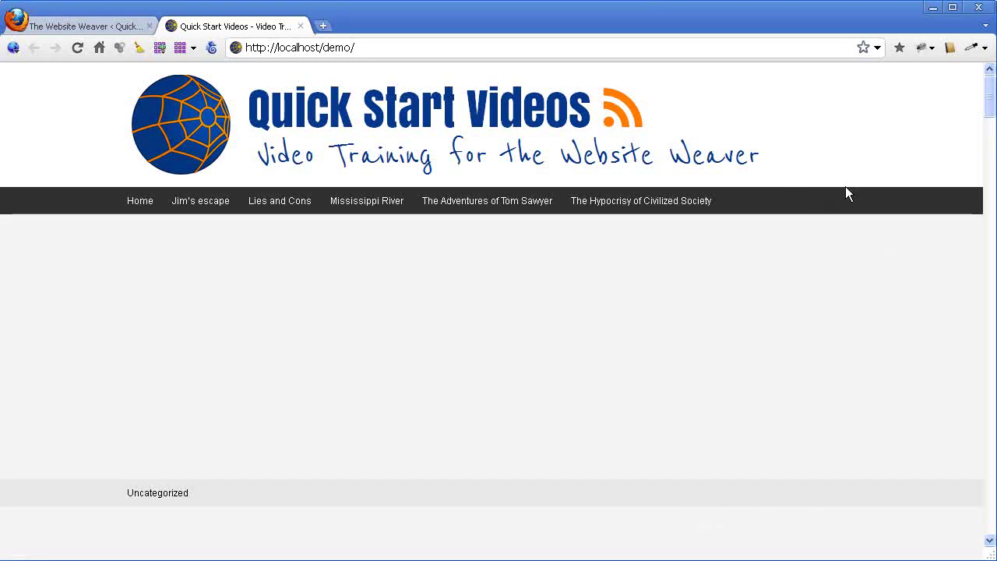
scroll(913, 196, "down", 5)
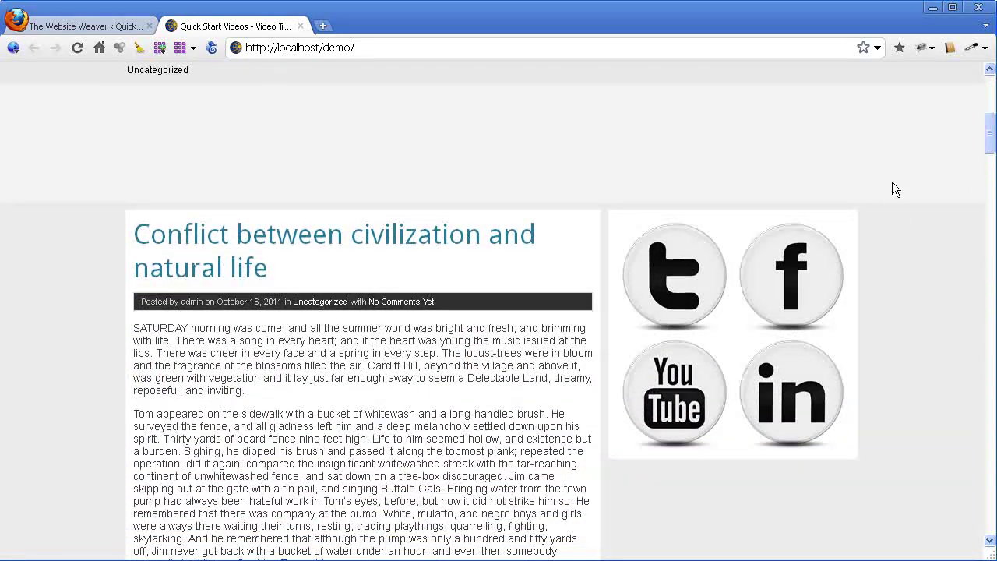
scroll(73, 92, "up", 5)
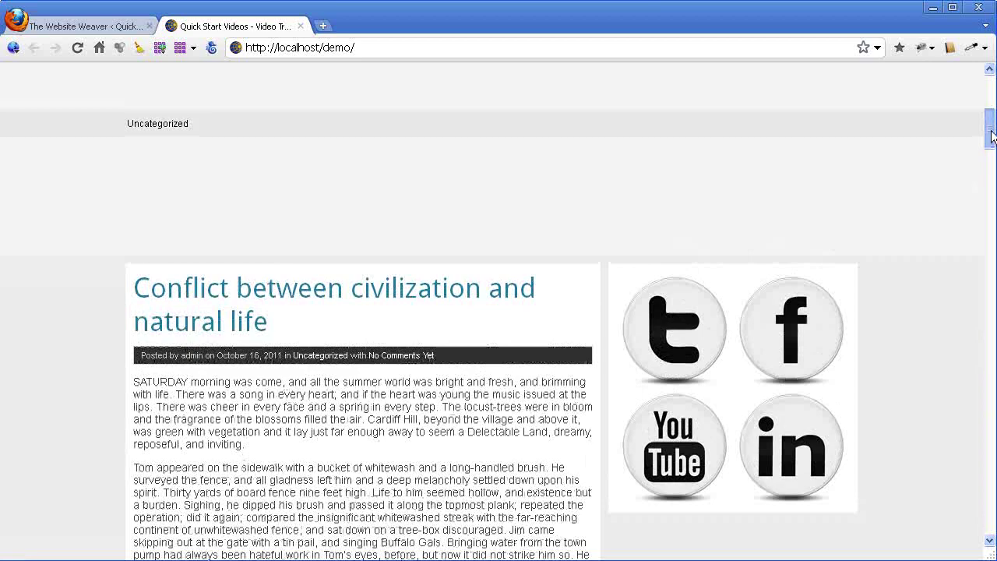
Enter the blue 05388 value in the site title colour field under Header Settings
left_click(69, 34)
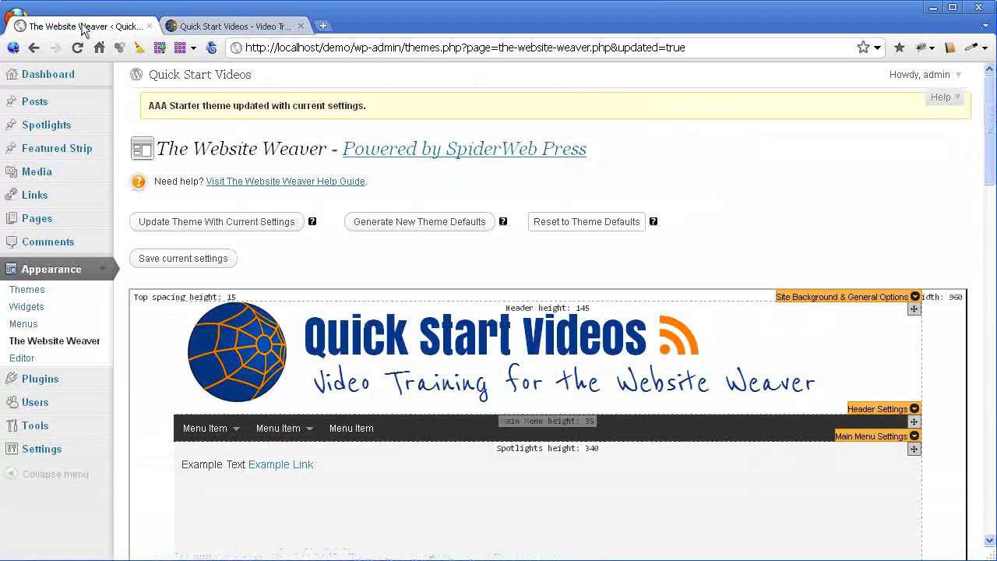
scroll(803, 259, "down", 2)
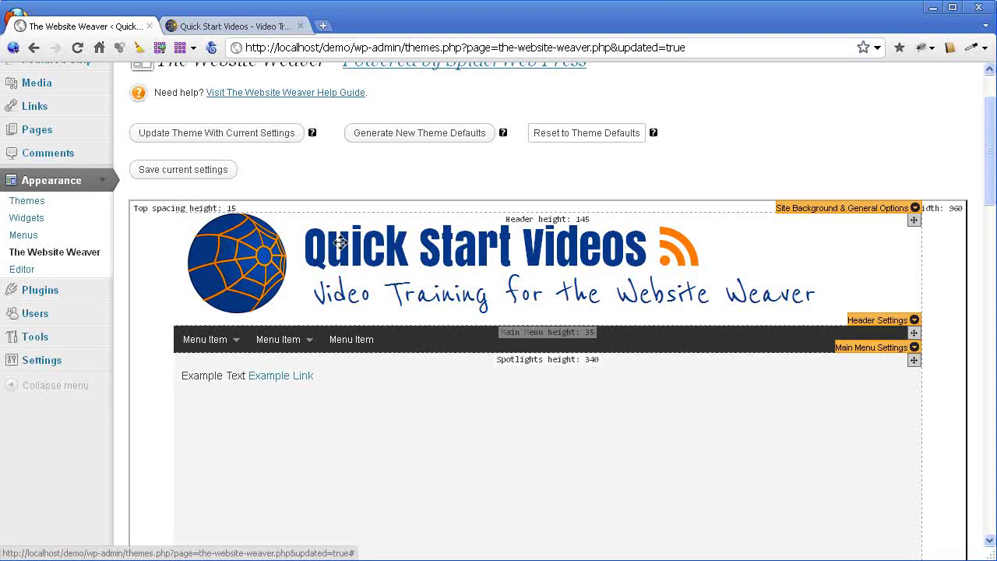
left_click(917, 320)
scroll(917, 318, "down", 2)
left_click(858, 217)
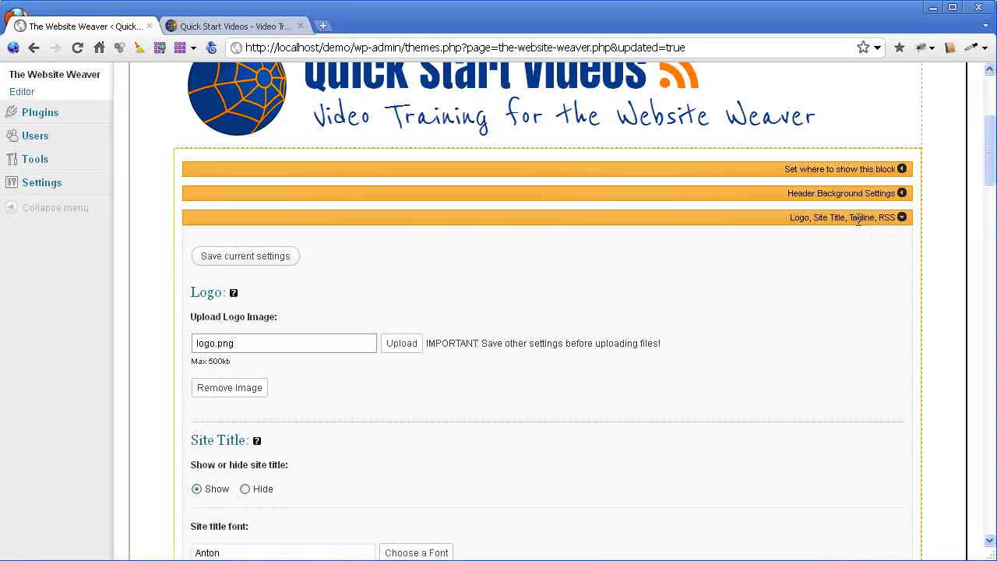
scroll(411, 371, "down", 3)
double_click(215, 337)
type("05388a")
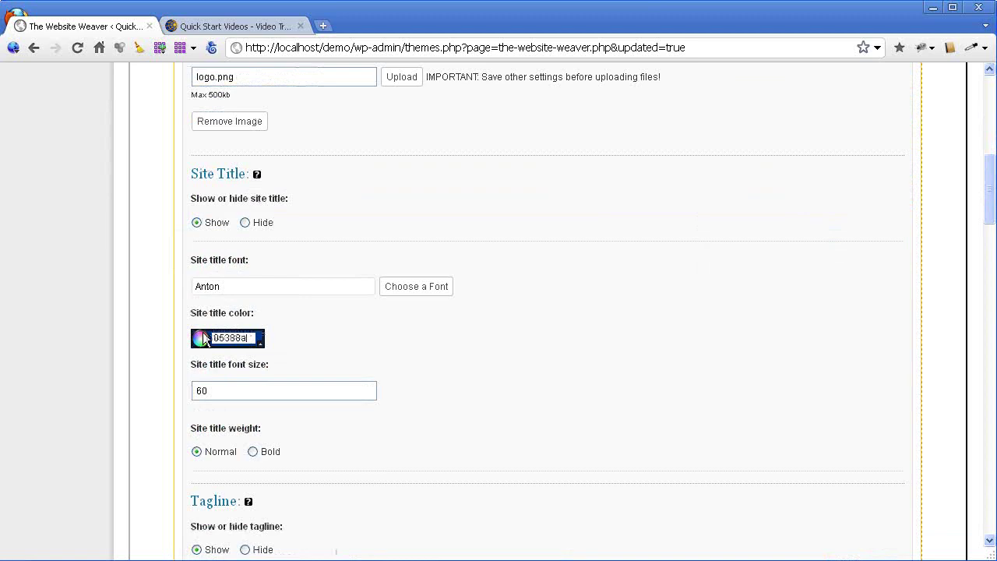
left_click(216, 341)
key("ctrl+c")
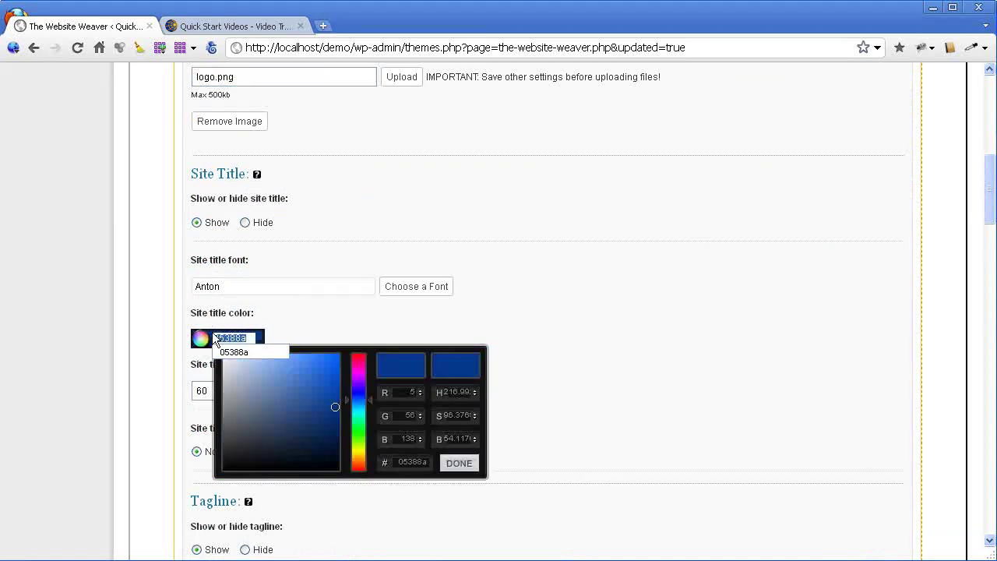
left_click(602, 318)
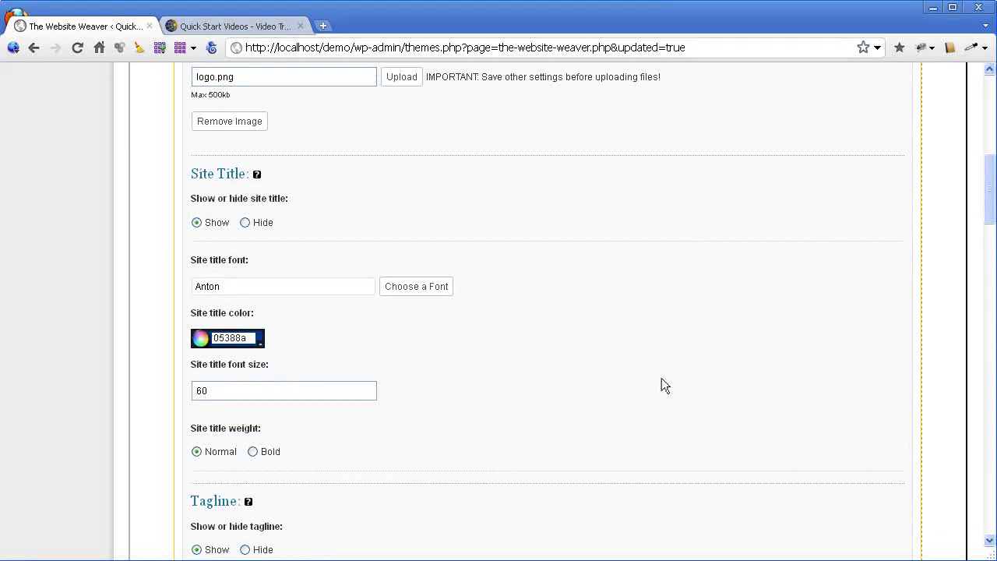
scroll(686, 374, "up", 5)
Set the main menu bar background colour to blue 05388a
left_click(901, 306)
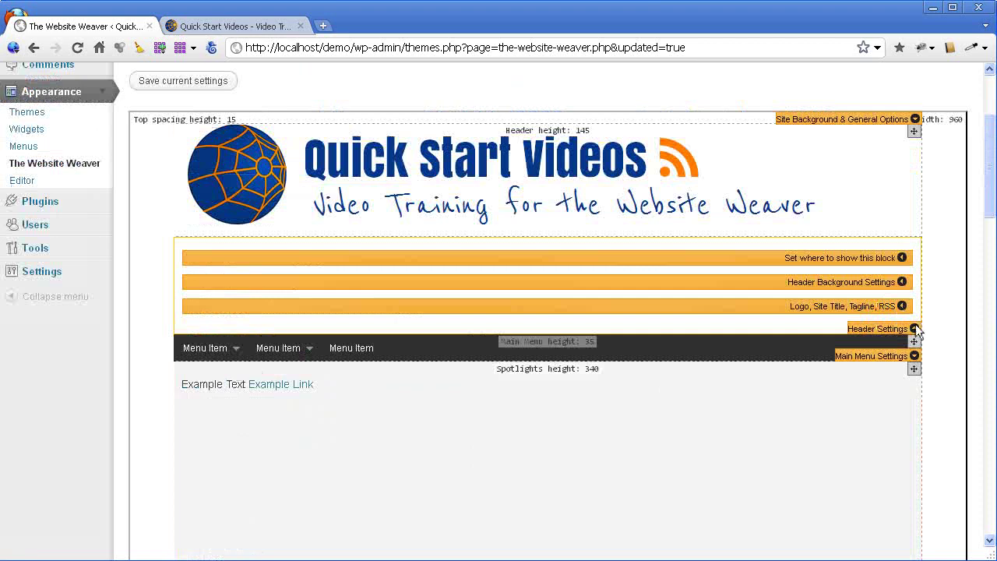
left_click(914, 328)
left_click(913, 260)
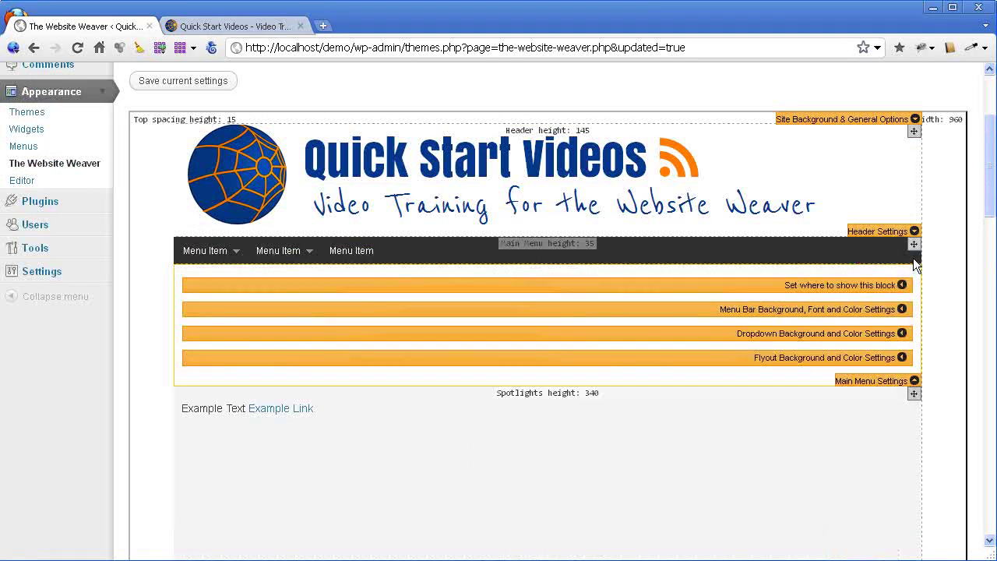
left_click(901, 310)
scroll(468, 318, "down", 4)
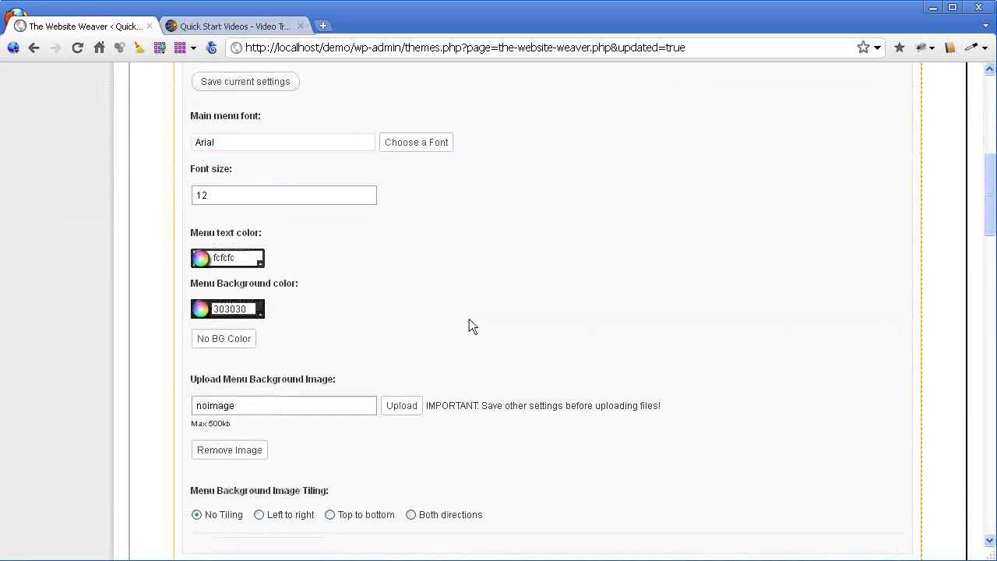
left_click(227, 314)
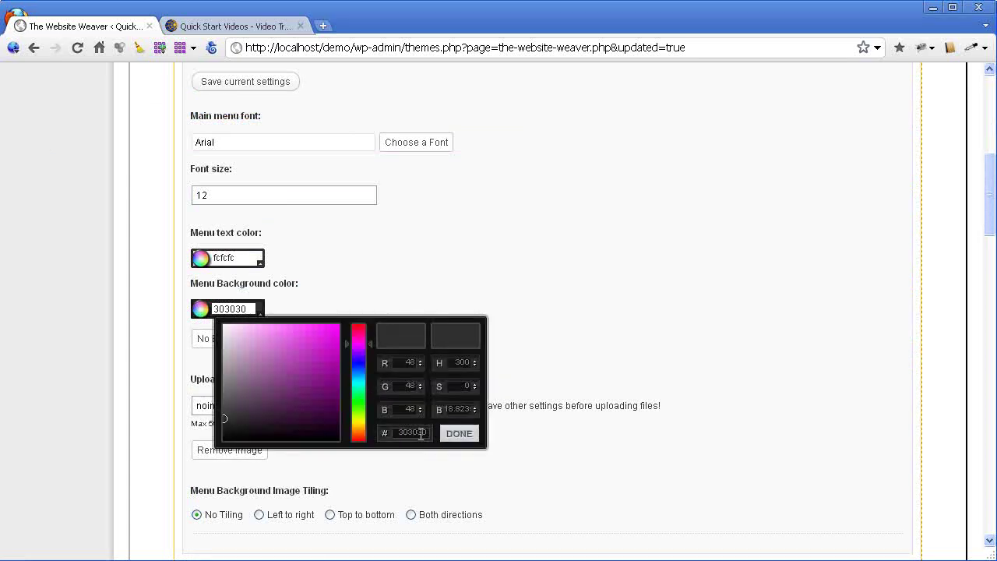
key("ctrl+v")
left_click(458, 433)
scroll(458, 433, "up", 3)
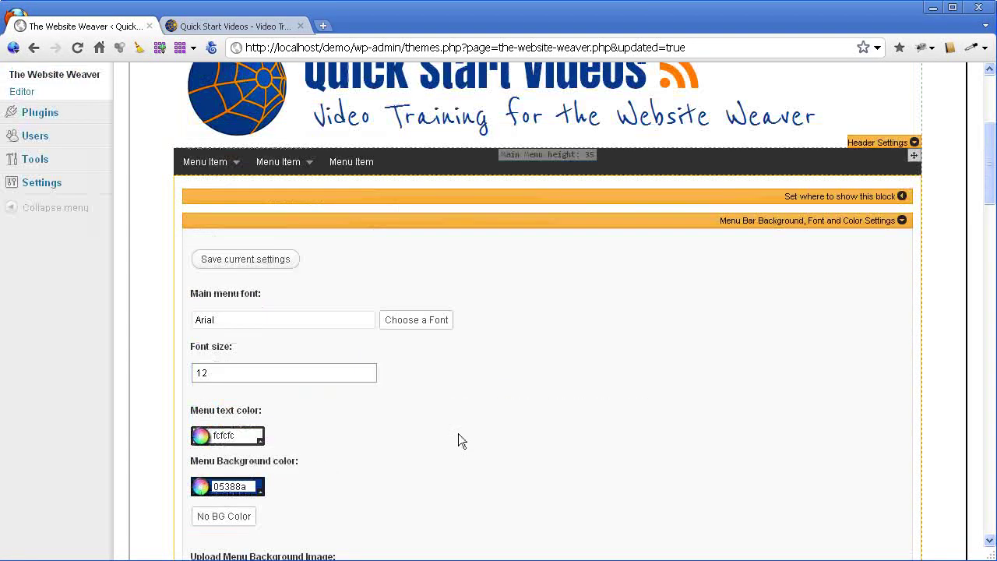
Replace the second menu background e8e8e8 with blue 05388a
left_click(901, 221)
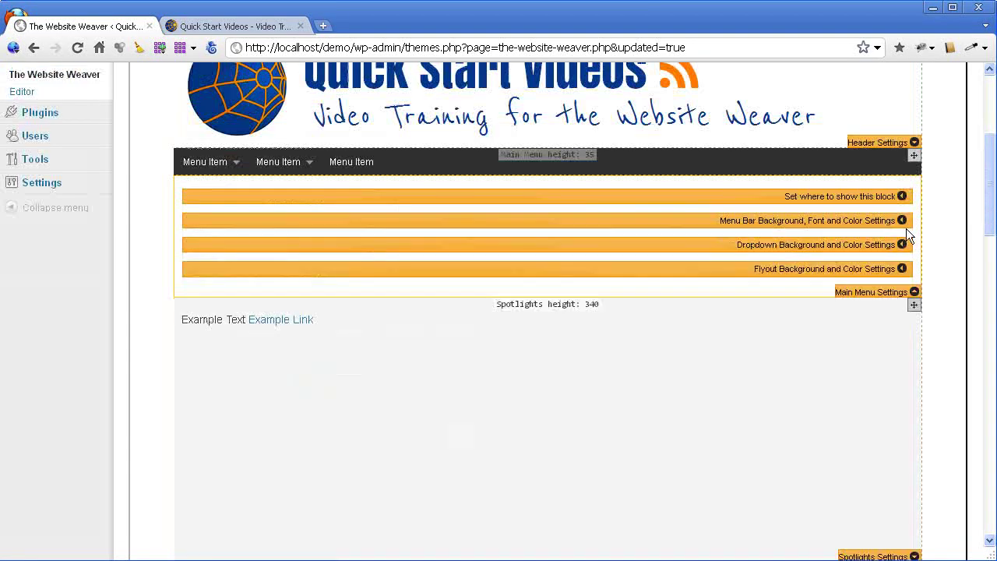
left_click(914, 290)
scroll(933, 452, "down", 1)
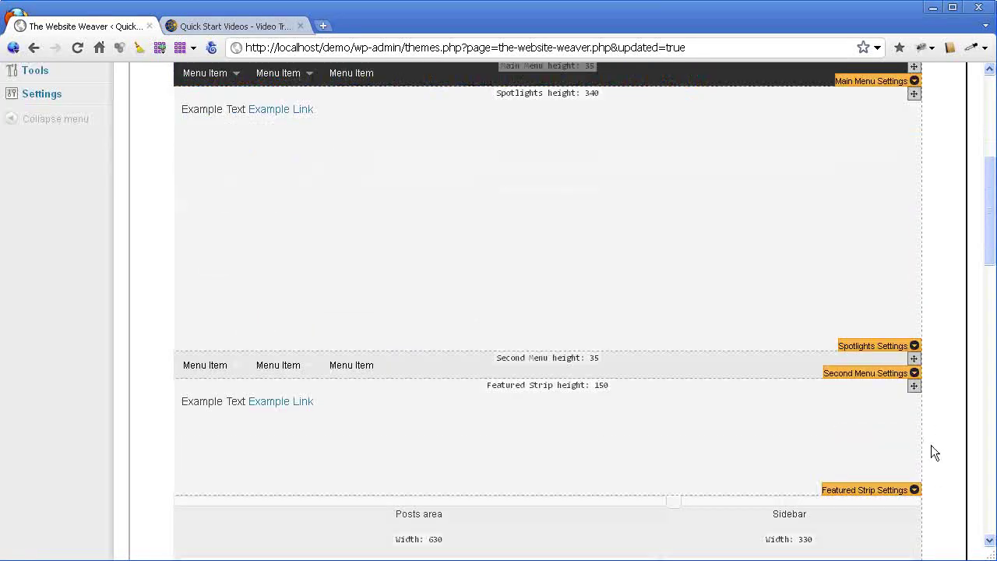
left_click(913, 373)
scroll(915, 377, "down", 1)
left_click(902, 335)
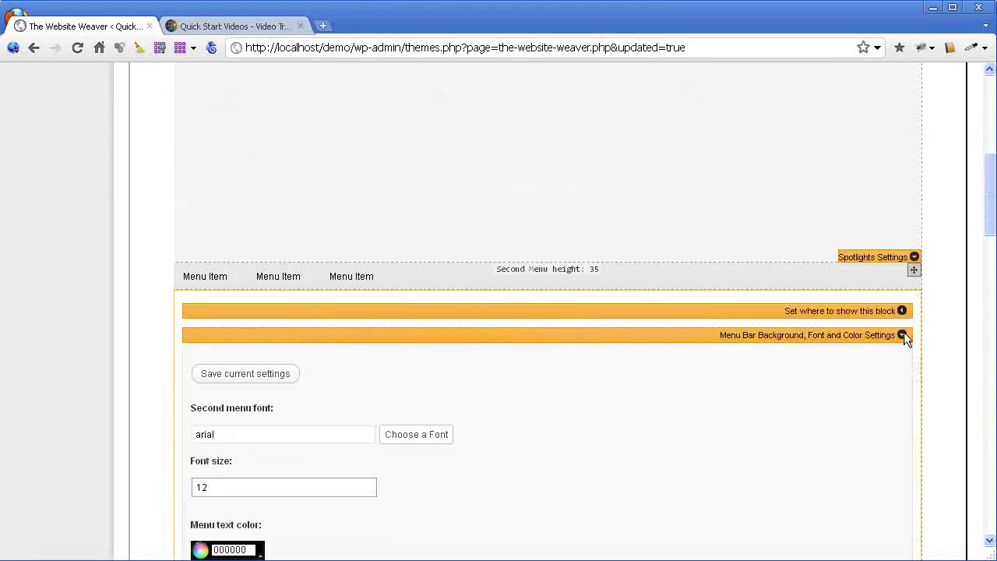
scroll(352, 437, "down", 3)
left_click(248, 423)
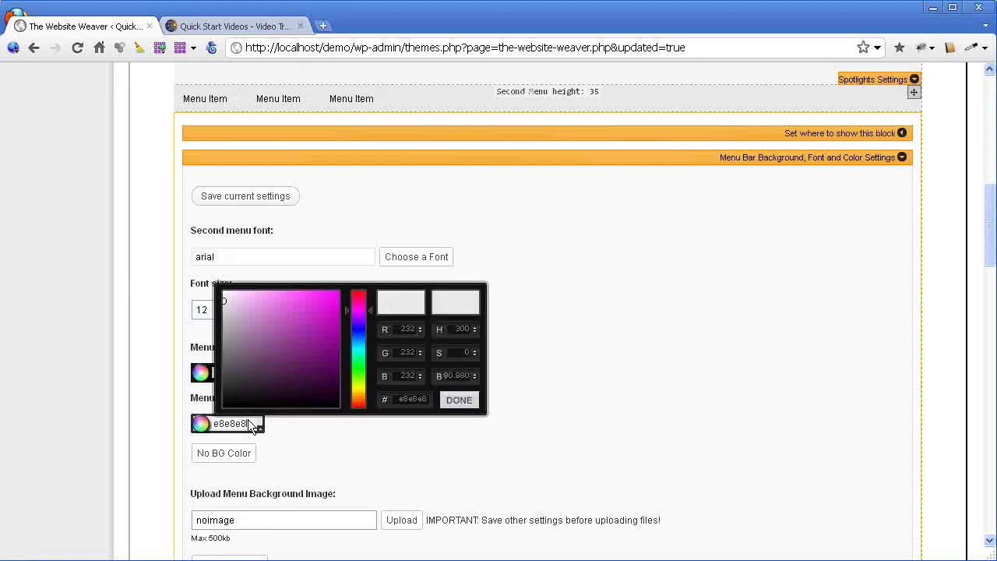
double_click(431, 399)
type("05388a")
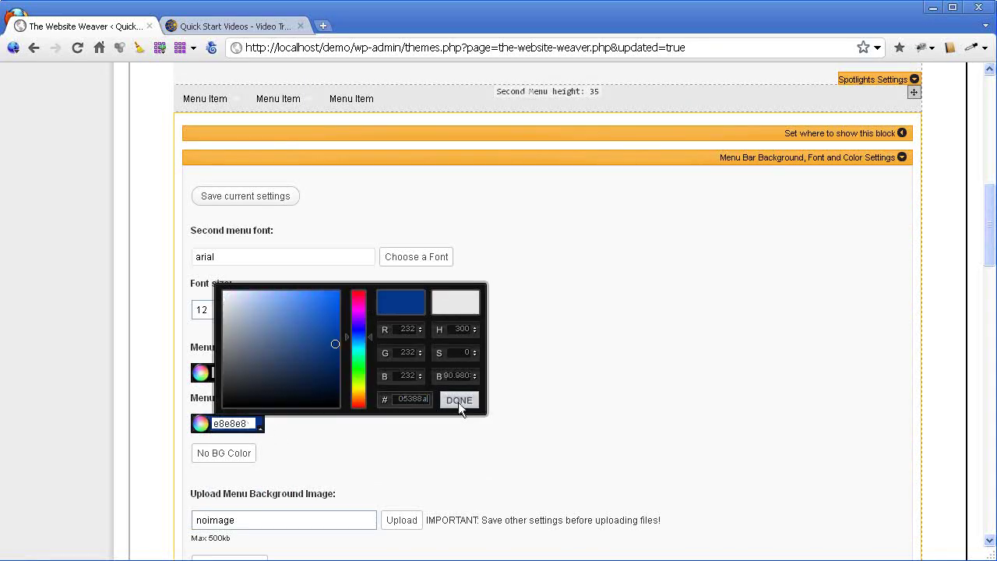
left_click(458, 402)
scroll(457, 404, "up", 3)
Set the Spotlights background to blue 05388a, then darken it to 002b6b
left_click(902, 335)
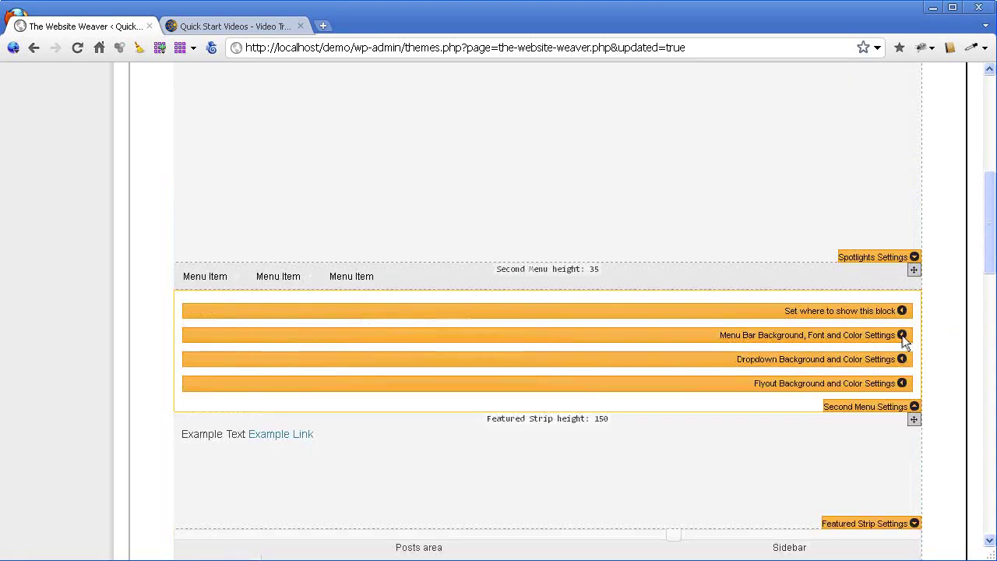
left_click(914, 403)
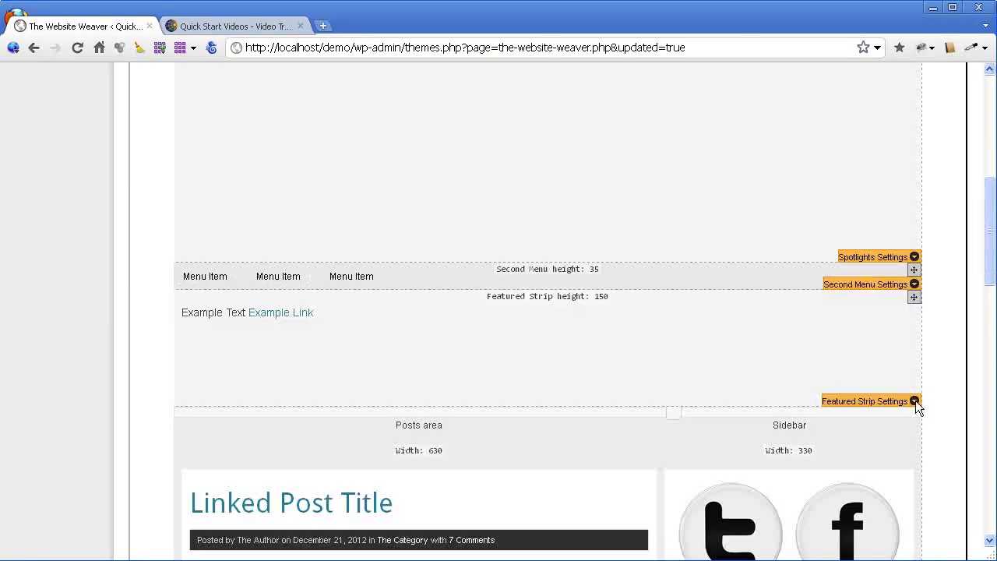
left_click(914, 256)
left_click(902, 307)
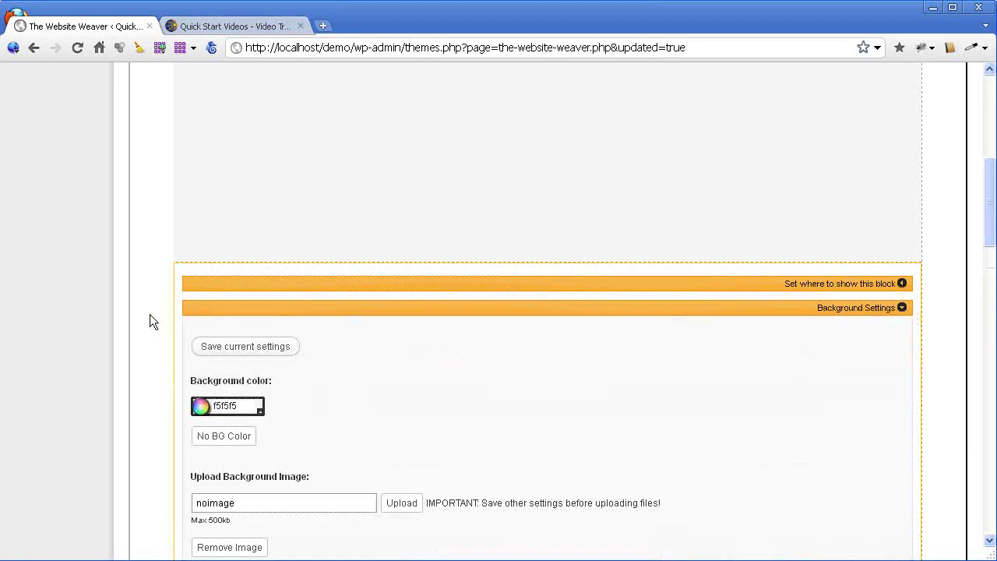
scroll(253, 336, "down", 3)
left_click(245, 236)
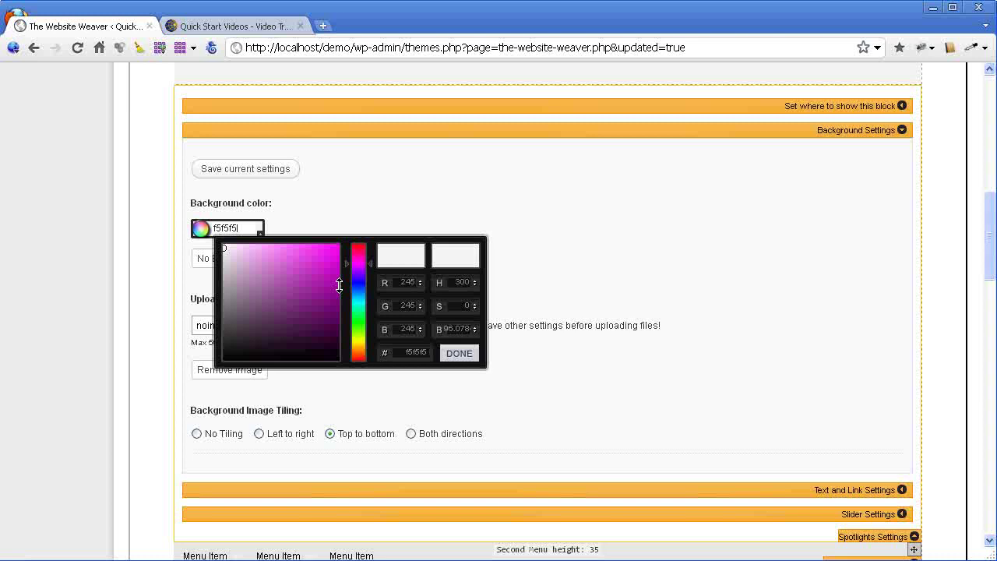
left_click(461, 354)
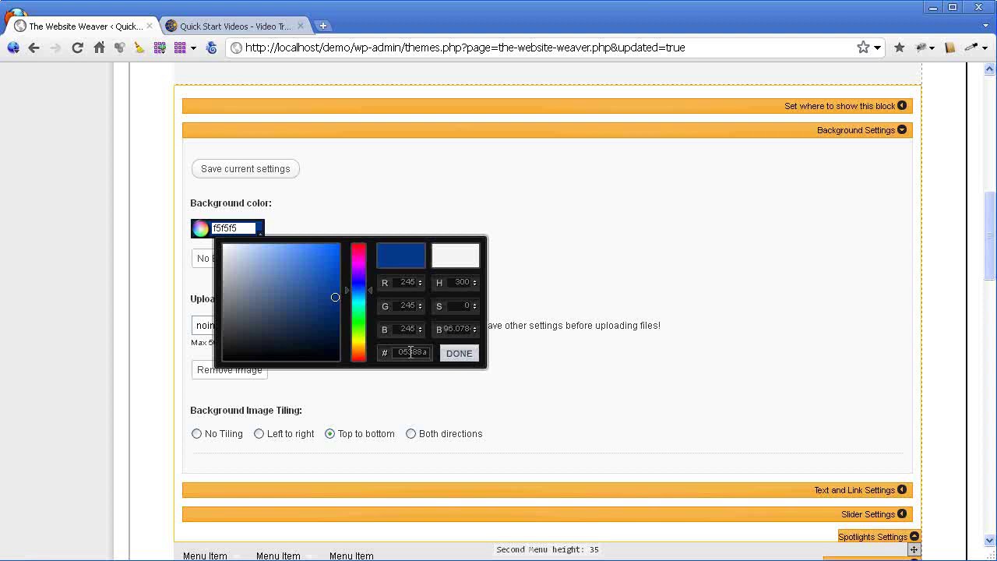
left_click(459, 353)
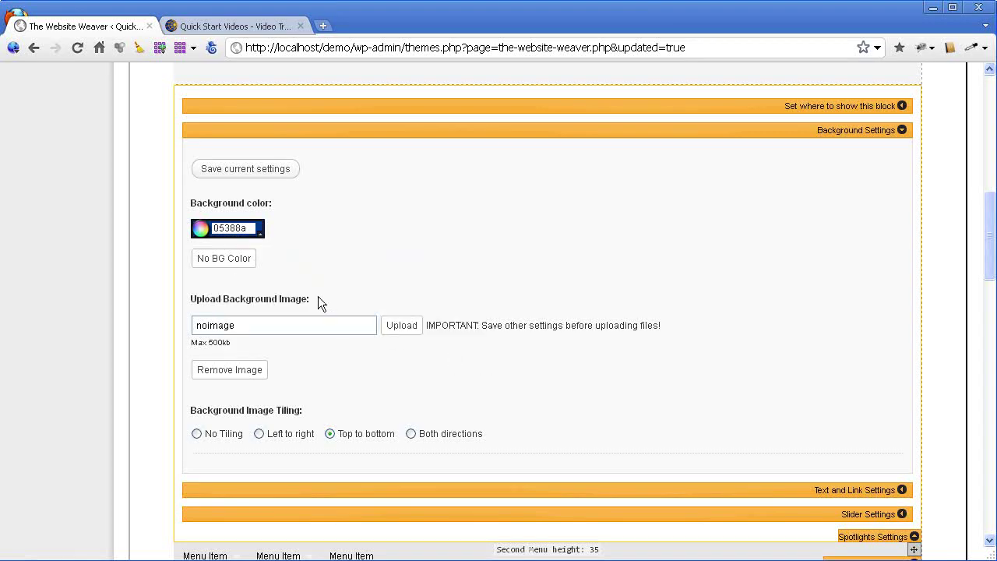
left_click(246, 226)
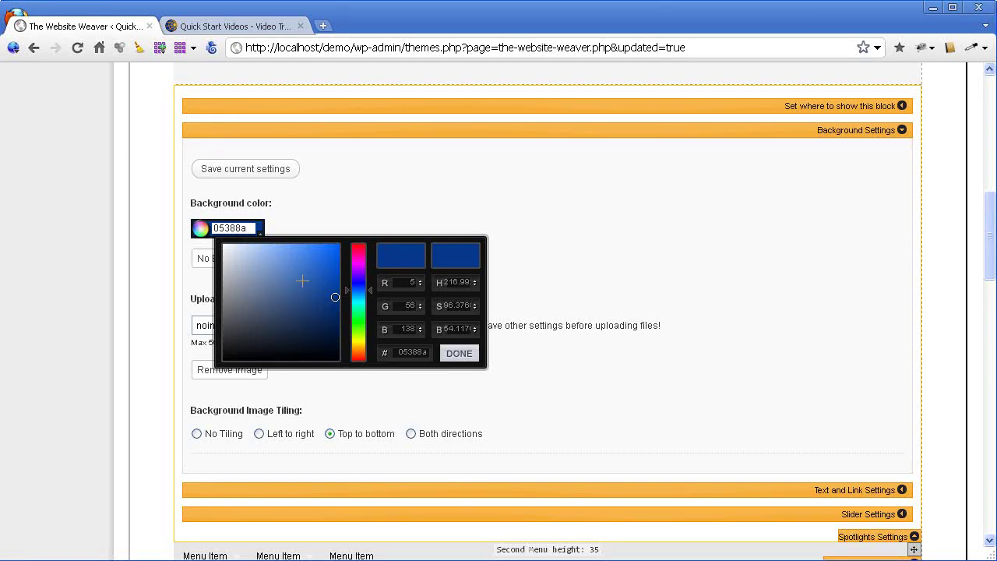
left_click_drag(335, 296, 339, 310)
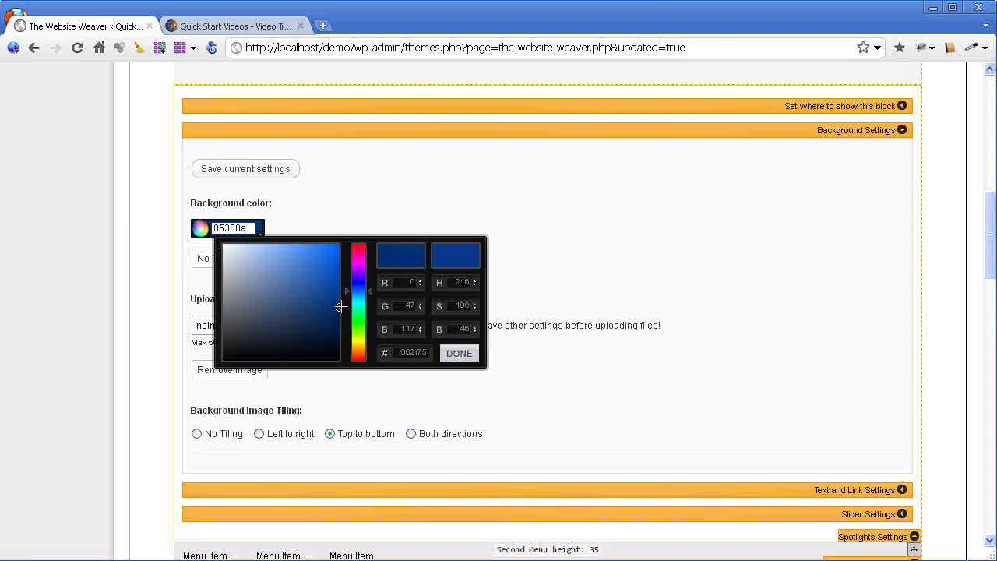
left_click_drag(341, 310, 342, 311)
left_click(460, 354)
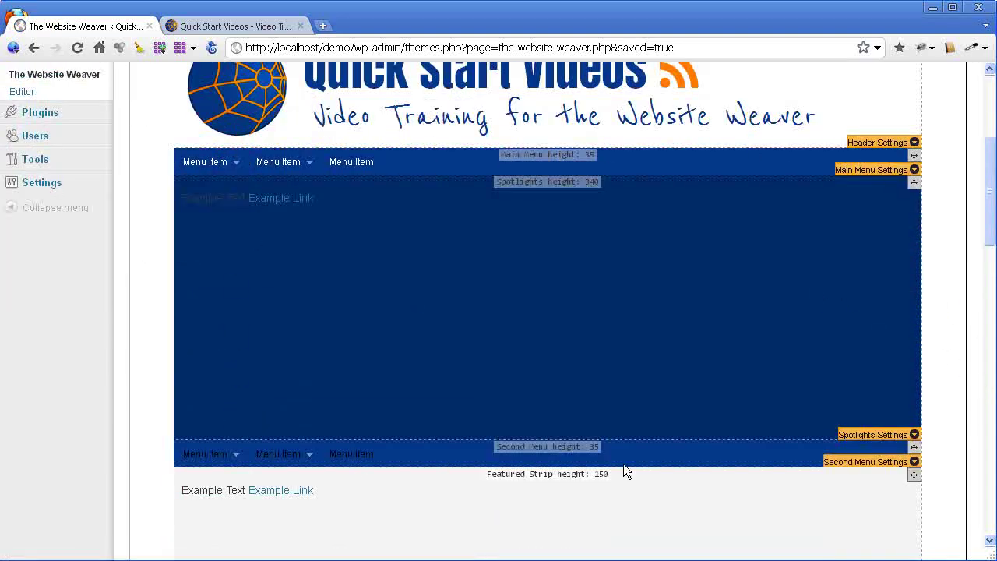
scroll(900, 394, "down", 1)
Update the AAA Starter theme with the saved colours and bring up the demo front page
scroll(899, 389, "up", 1)
scroll(881, 407, "up", 3)
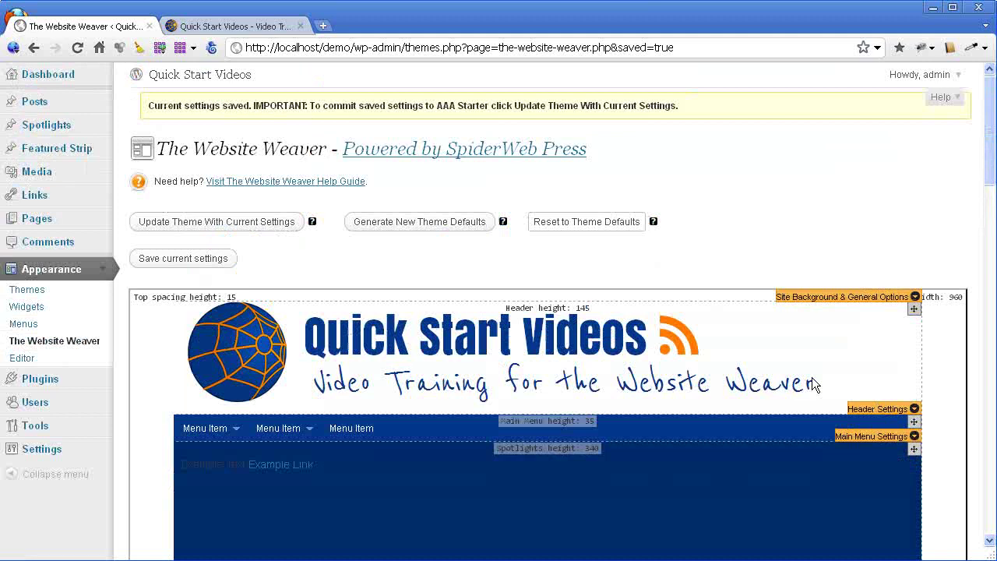
left_click(261, 229)
left_click(602, 273)
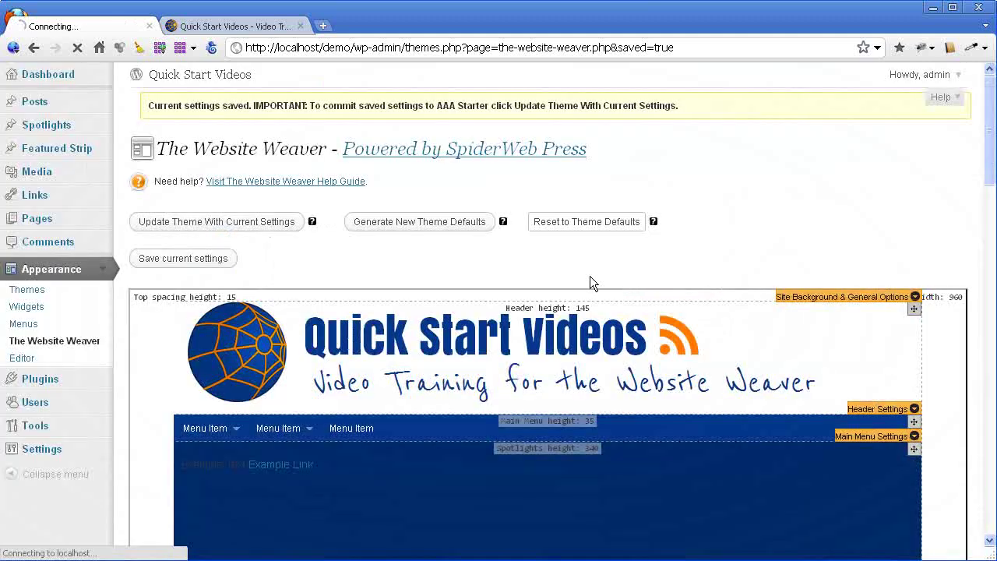
left_click(264, 28)
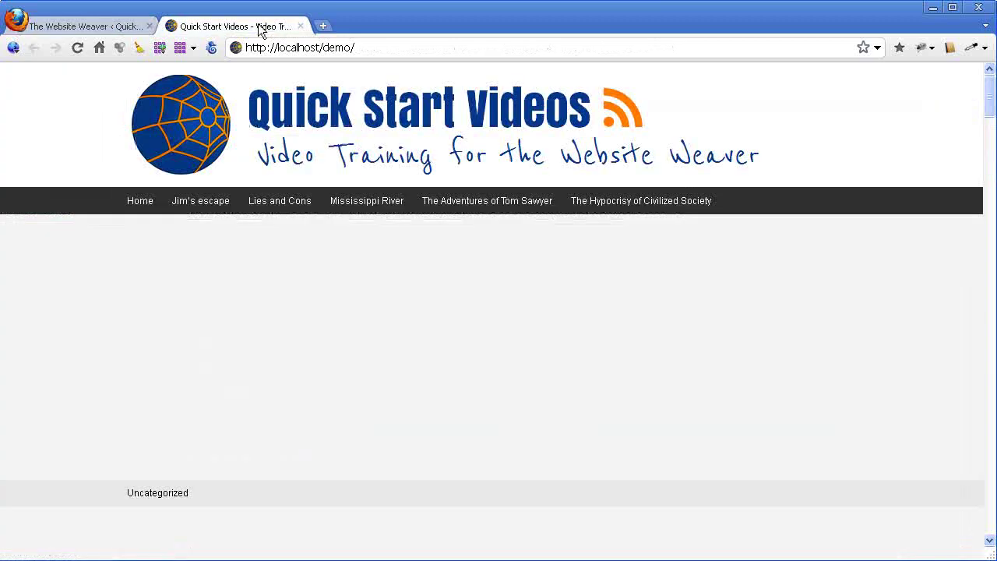
Reload the demo site and scroll to check the blue menu bars and Spotlights area
left_click(78, 48)
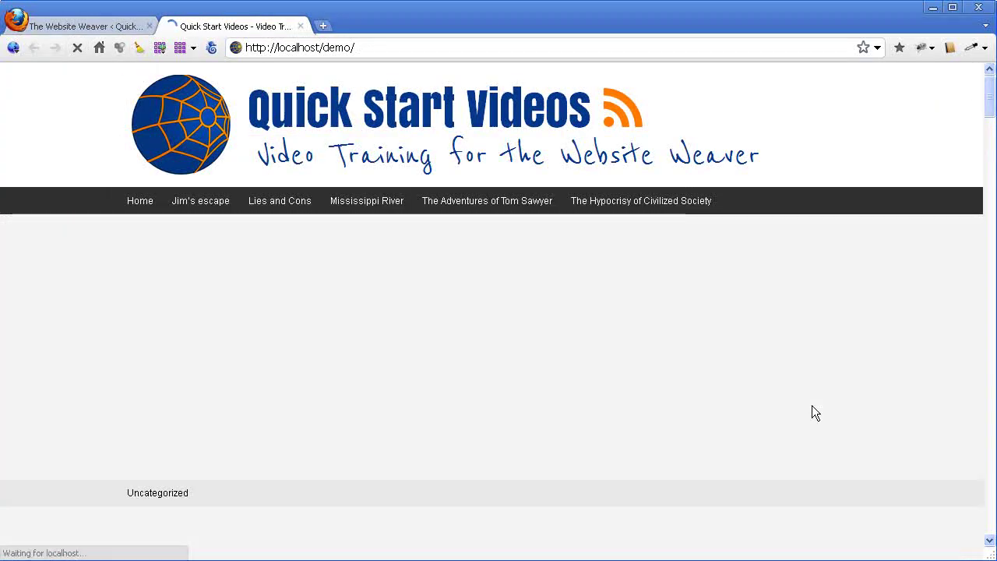
scroll(990, 105, "down", 1)
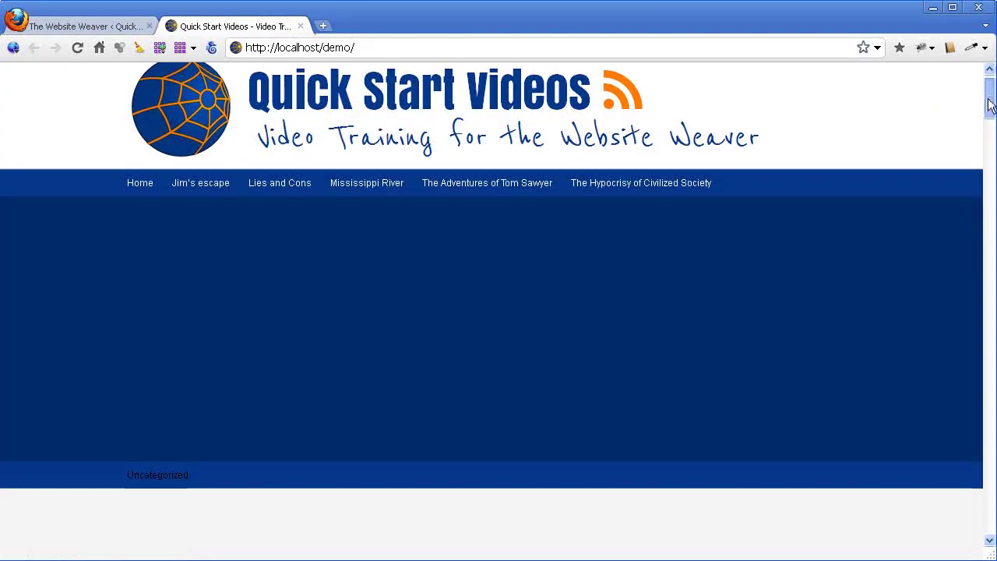
scroll(989, 105, "down", 10)
scroll(990, 105, "up", 10)
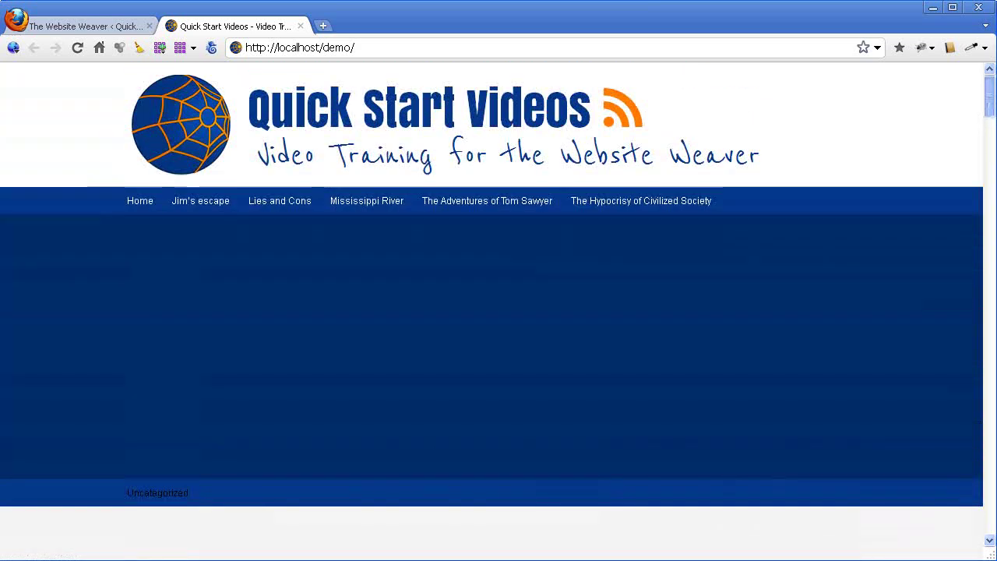
left_click_drag(987, 102, 990, 139)
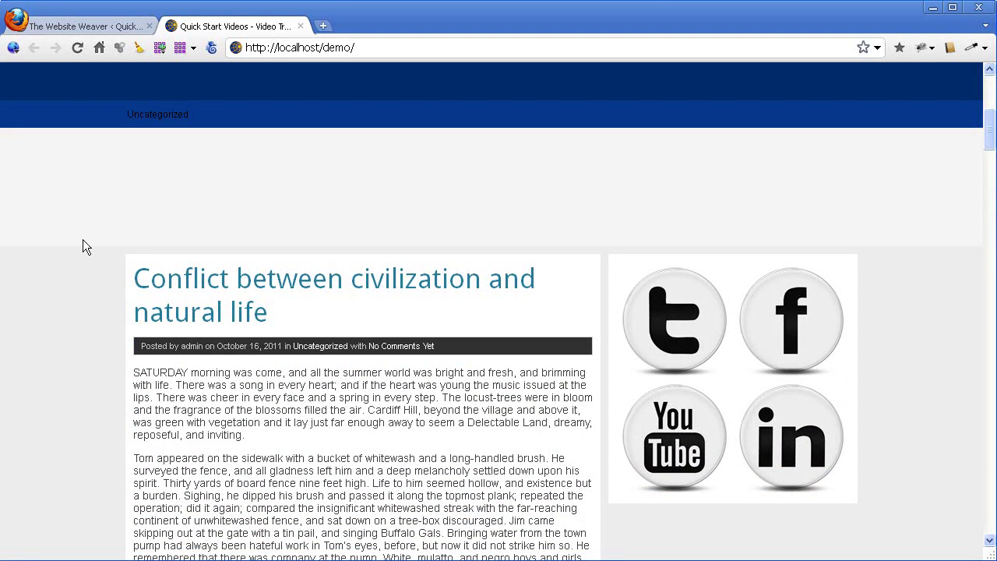
Set the Featured Strip background colour to white ffffff
left_click(84, 26)
scroll(769, 249, "down", 7)
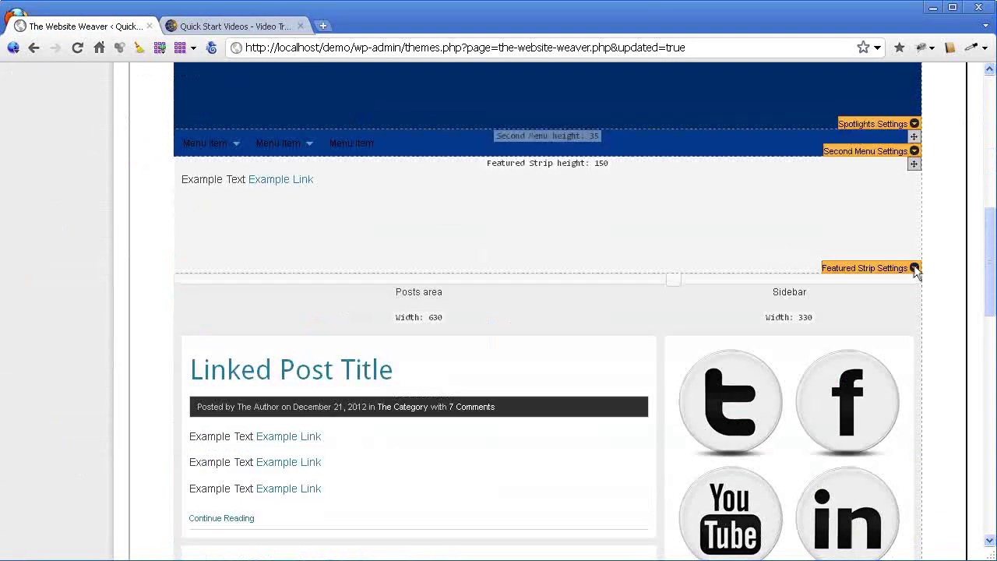
left_click(915, 268)
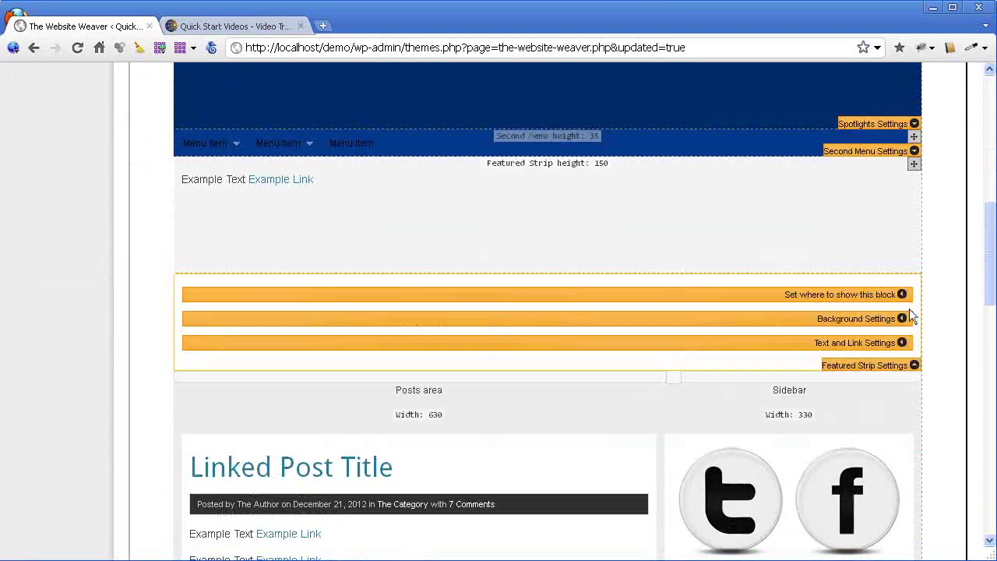
left_click(901, 319)
scroll(377, 388, "down", 2)
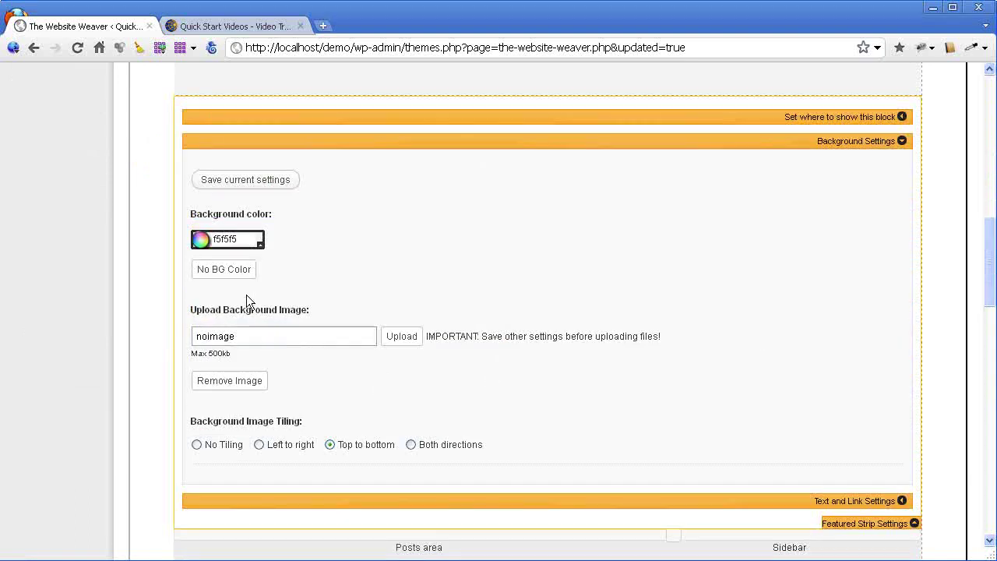
left_click(240, 239)
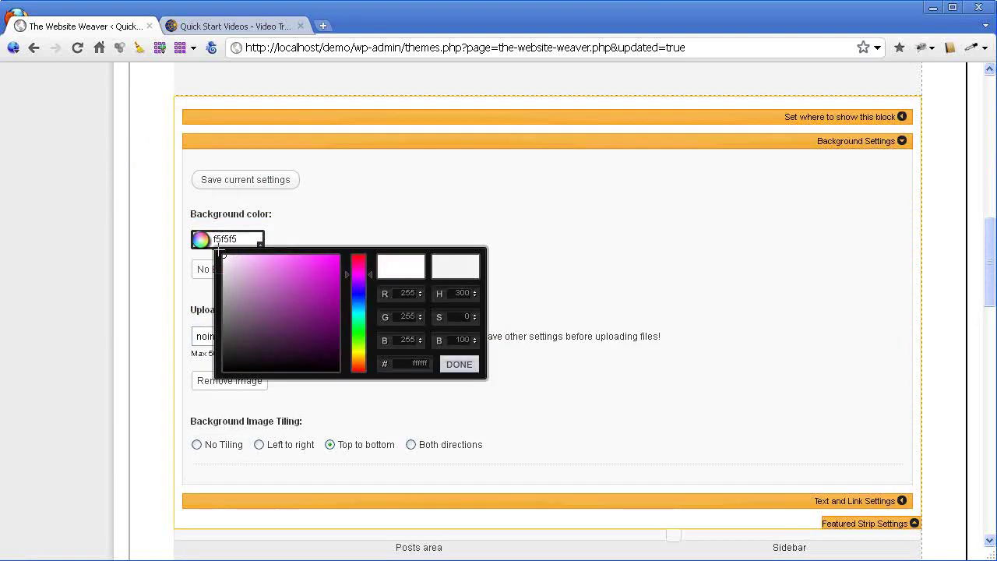
left_click(459, 364)
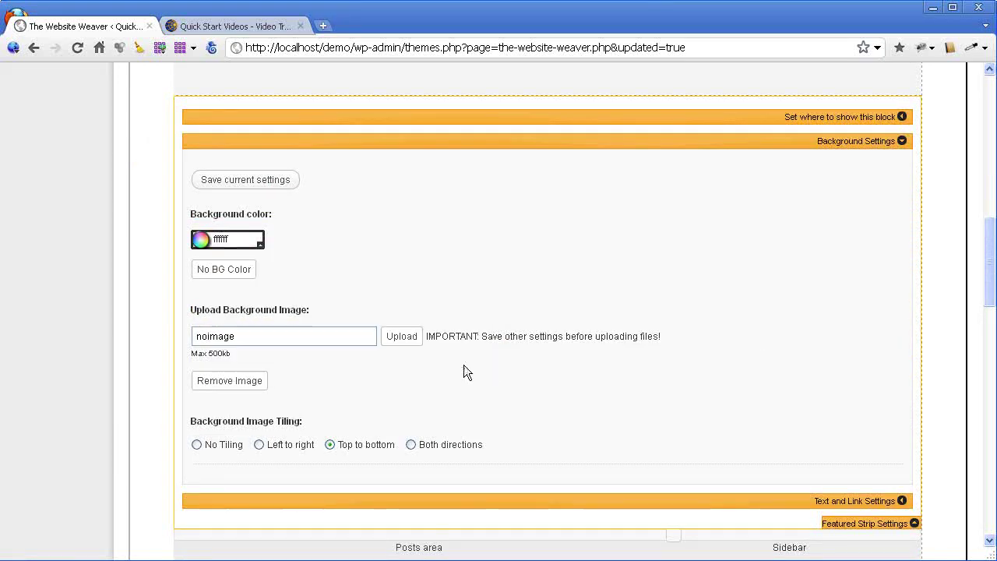
left_click(901, 141)
Change the content area background from ececec to white ffffff and save the settings
scroll(912, 183, "down", 8)
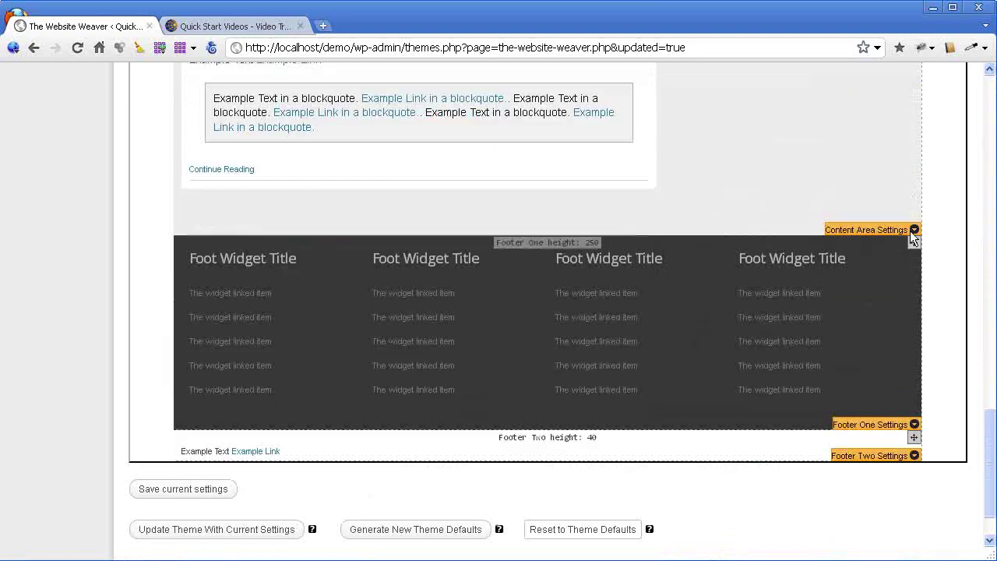
left_click(914, 231)
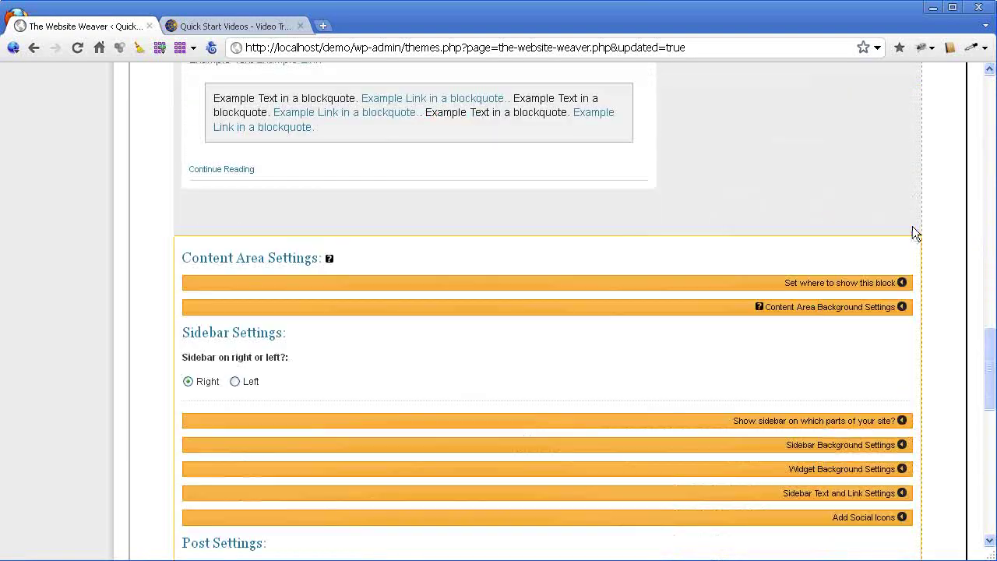
left_click(901, 307)
scroll(376, 335, "down", 3)
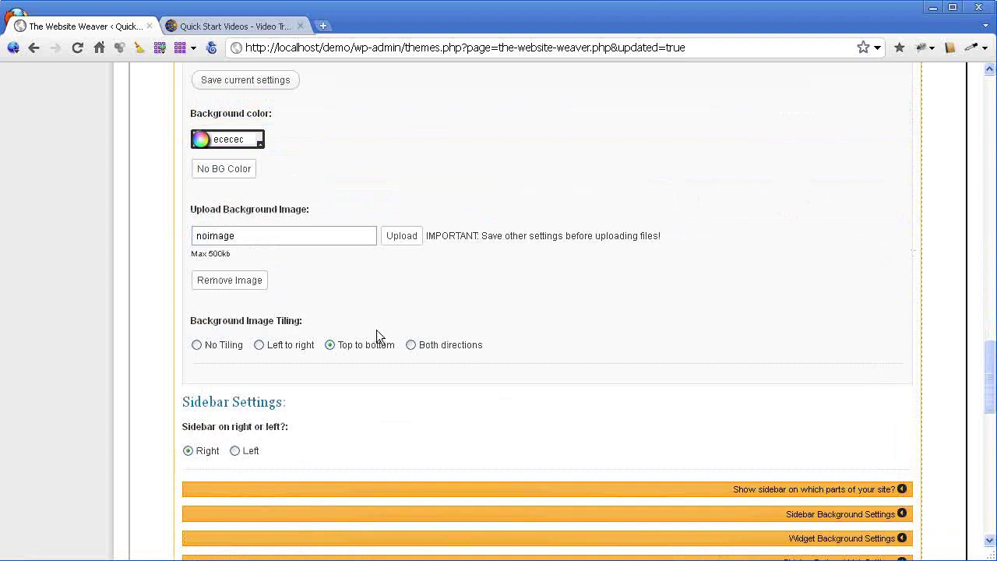
left_click(234, 141)
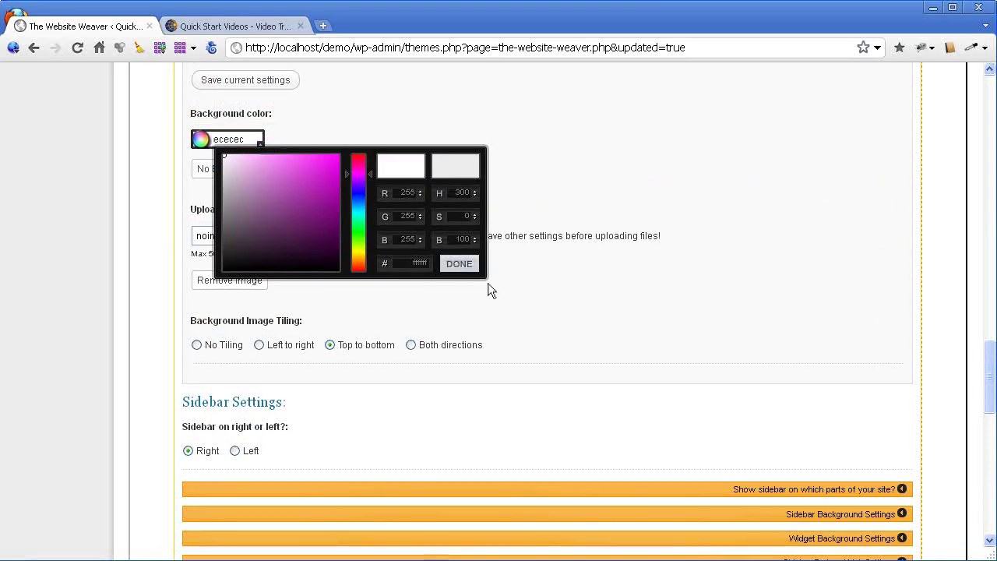
left_click(462, 264)
left_click(236, 82)
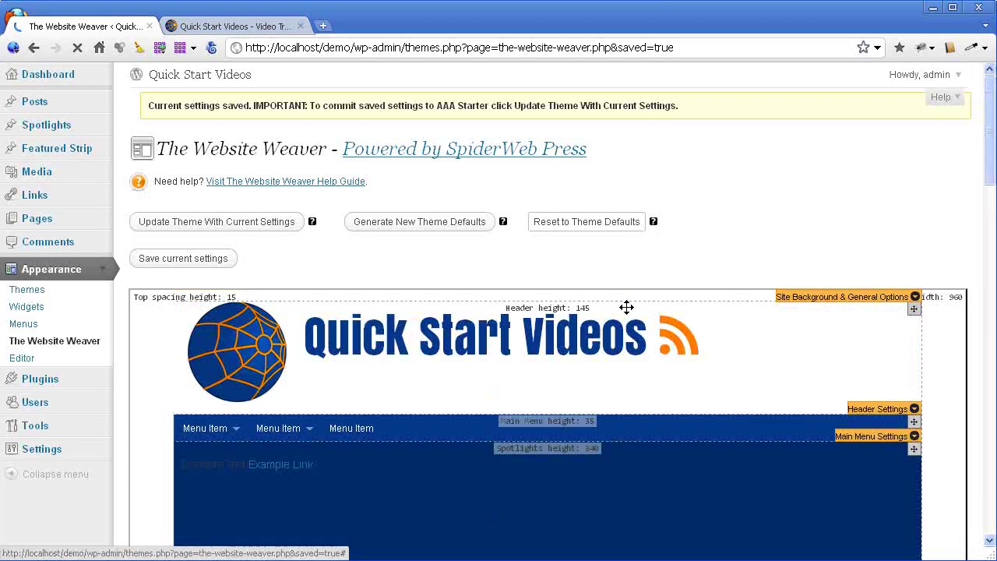
Update the AAA Starter theme with the saved white background settings
scroll(655, 316, "down", 8)
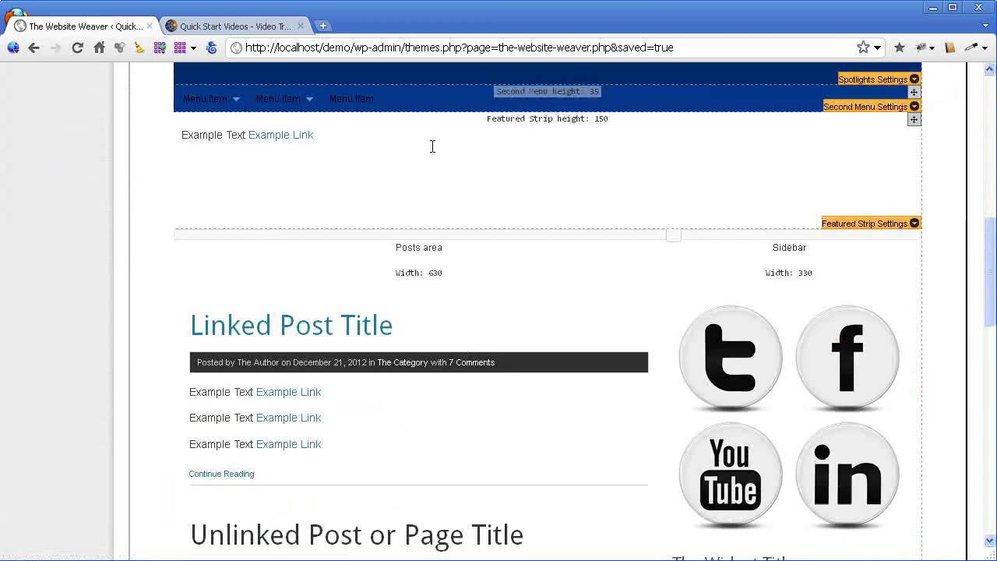
scroll(341, 186, "up", 7)
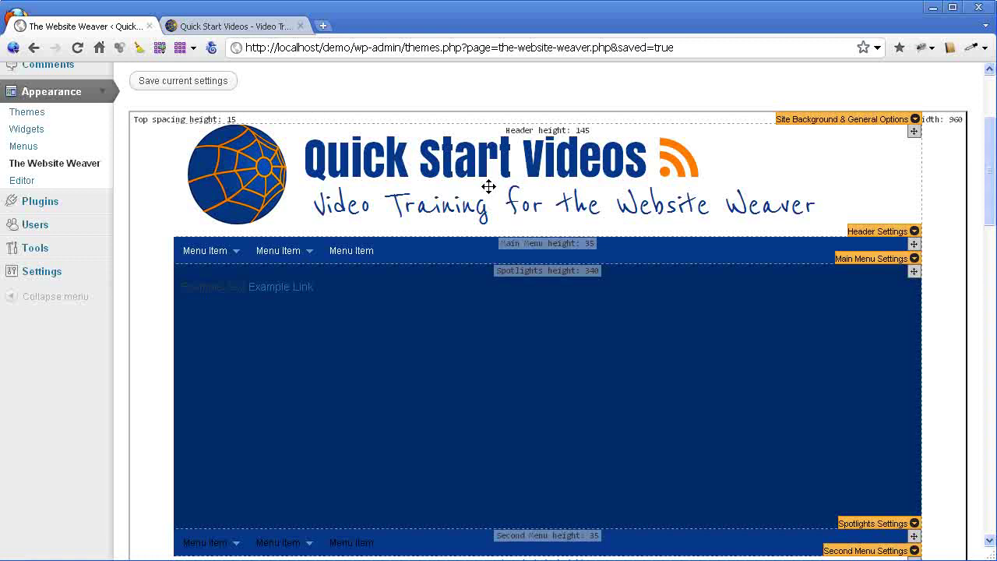
scroll(207, 260, "up", 2)
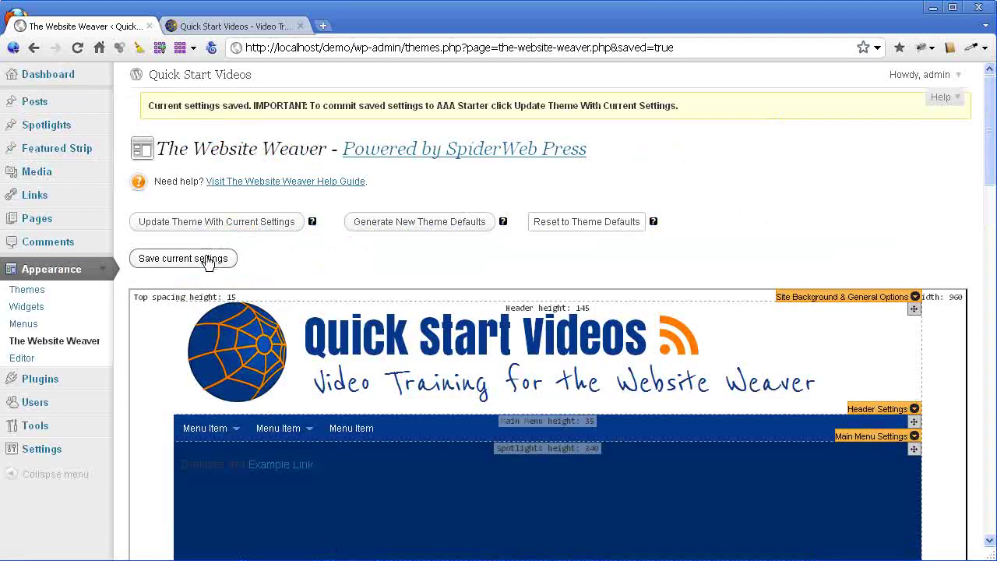
left_click(232, 225)
left_click(605, 277)
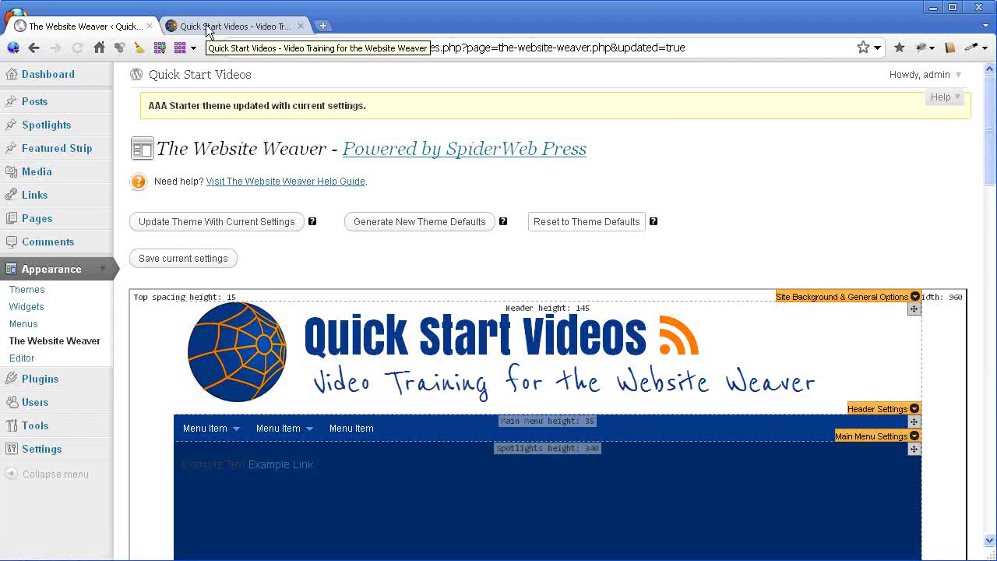
Reload the live site to see the white content area
left_click(208, 29)
left_click(75, 48)
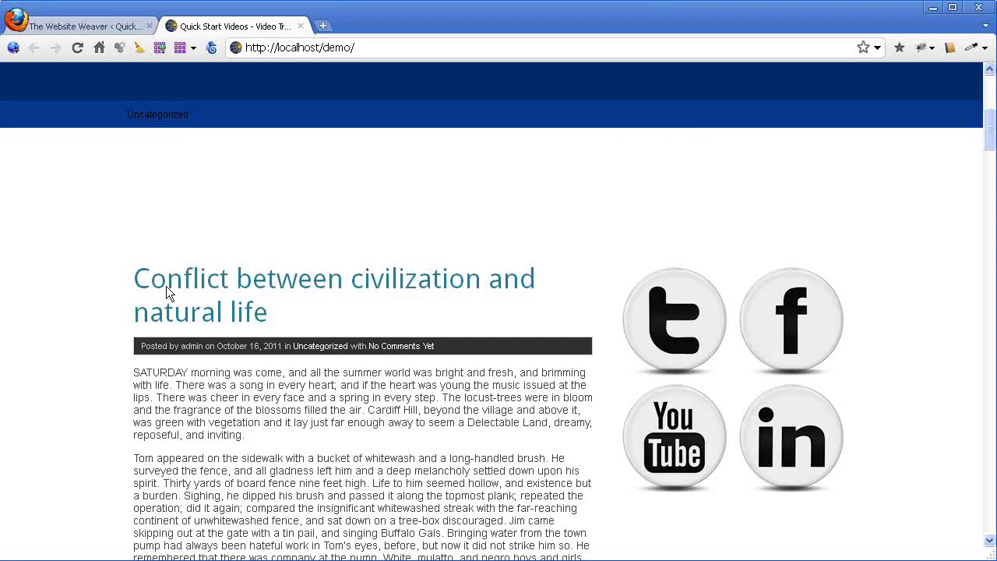
scroll(686, 325, "up", 5)
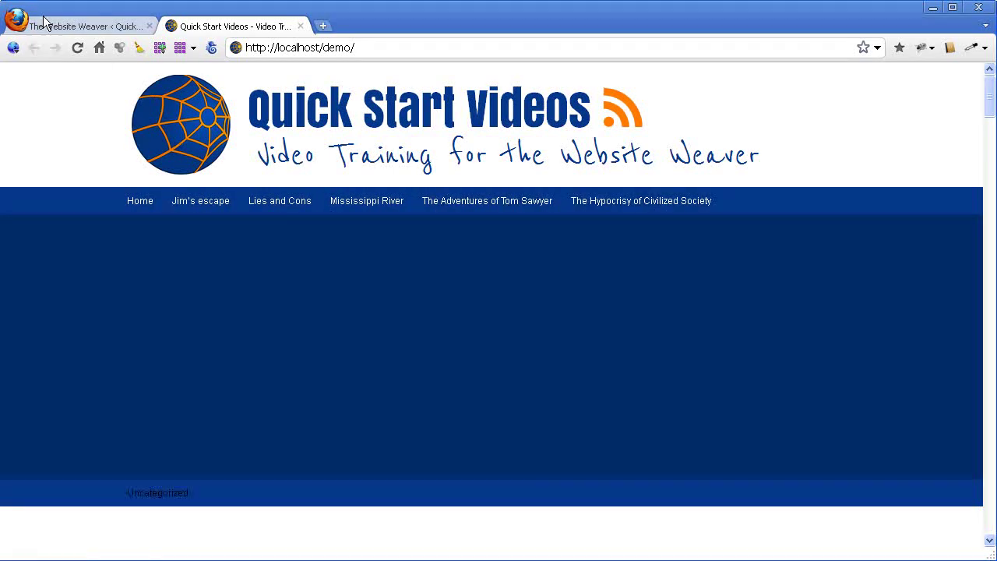
Choose Droid Sans as the main menu bar font and save the settings
left_click(109, 27)
scroll(689, 221, "down", 2)
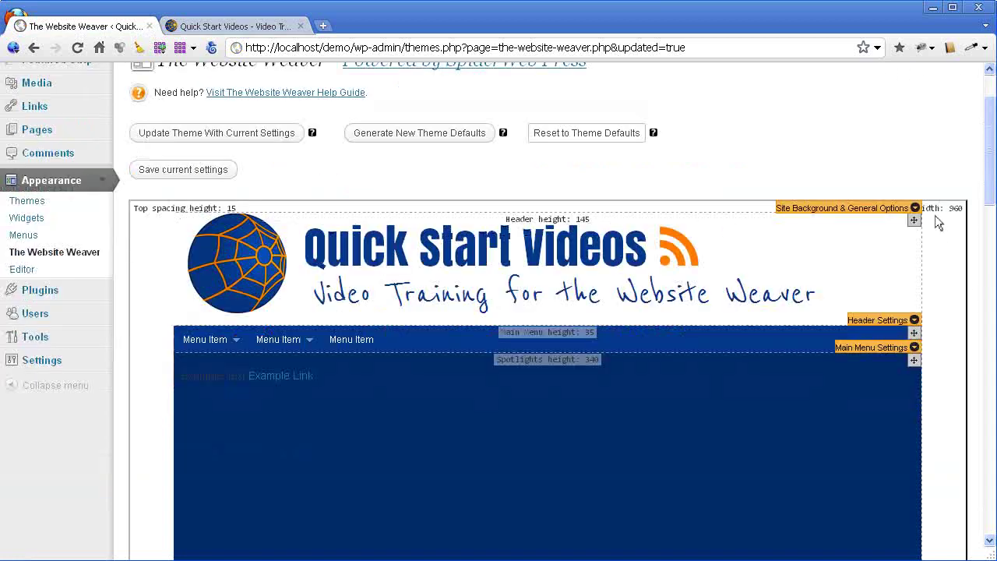
scroll(927, 303, "down", 2)
left_click(914, 259)
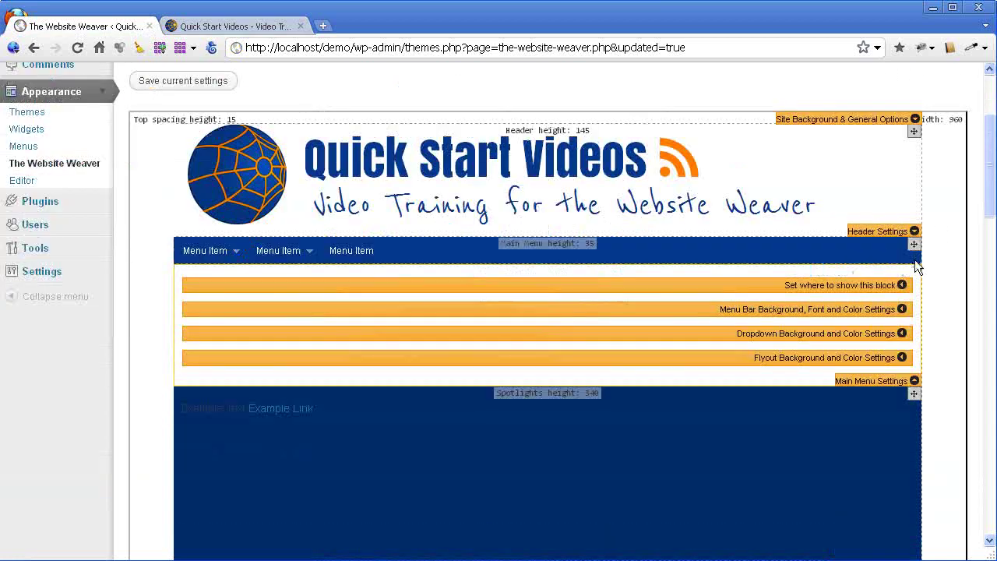
left_click(902, 309)
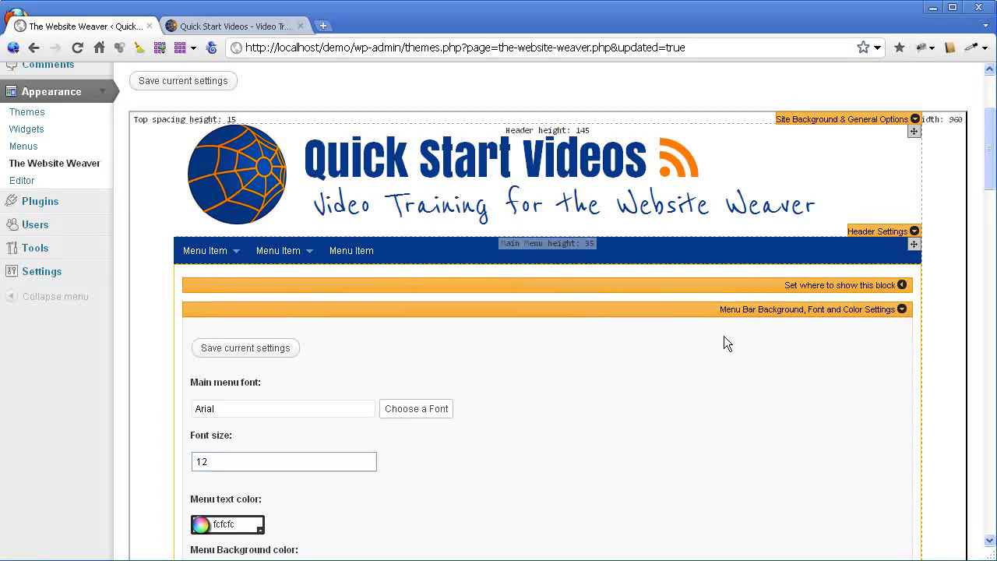
scroll(596, 330, "down", 5)
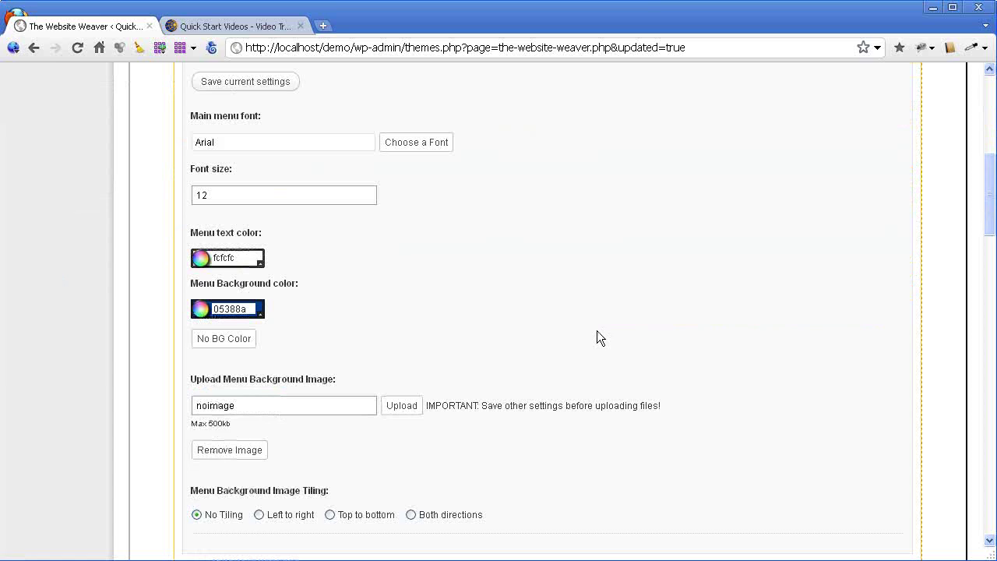
scroll(596, 330, "up", 1)
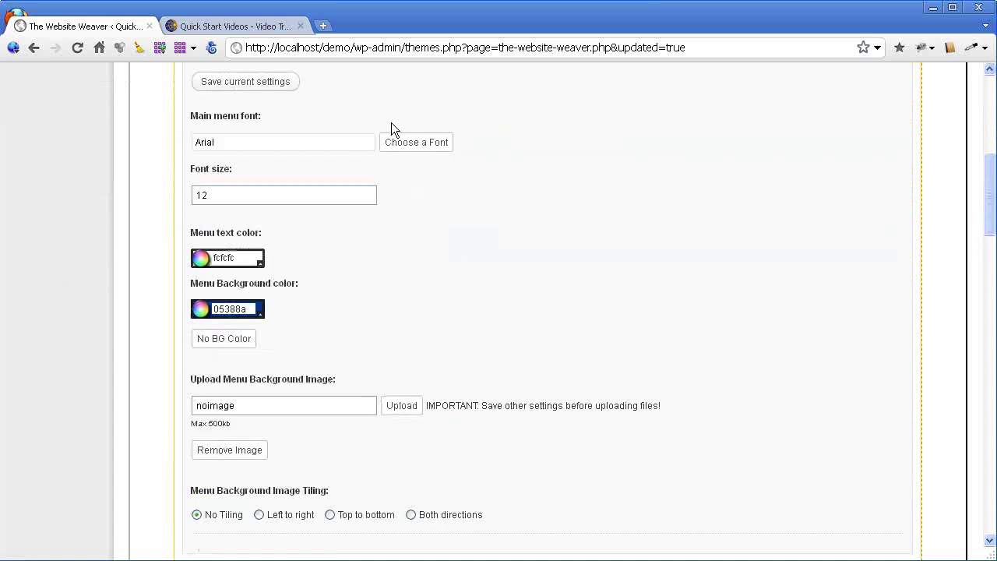
left_click(402, 142)
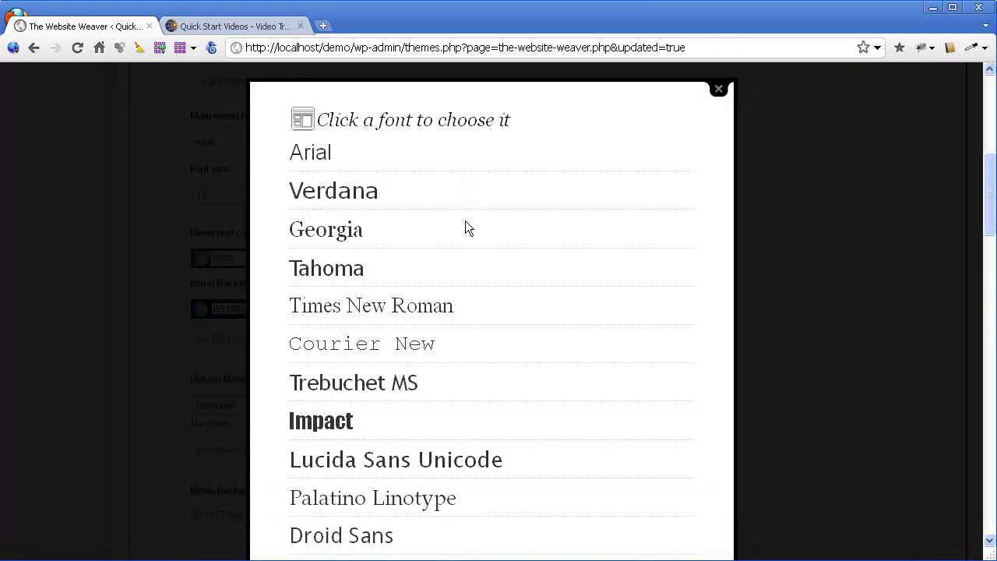
scroll(464, 256, "down", 3)
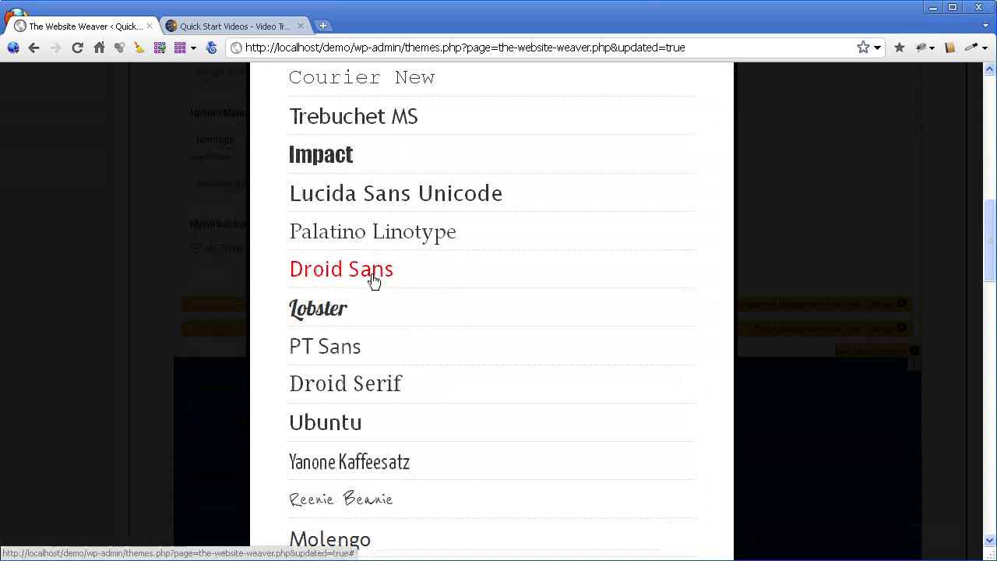
left_click(372, 279)
scroll(653, 361, "down", 3)
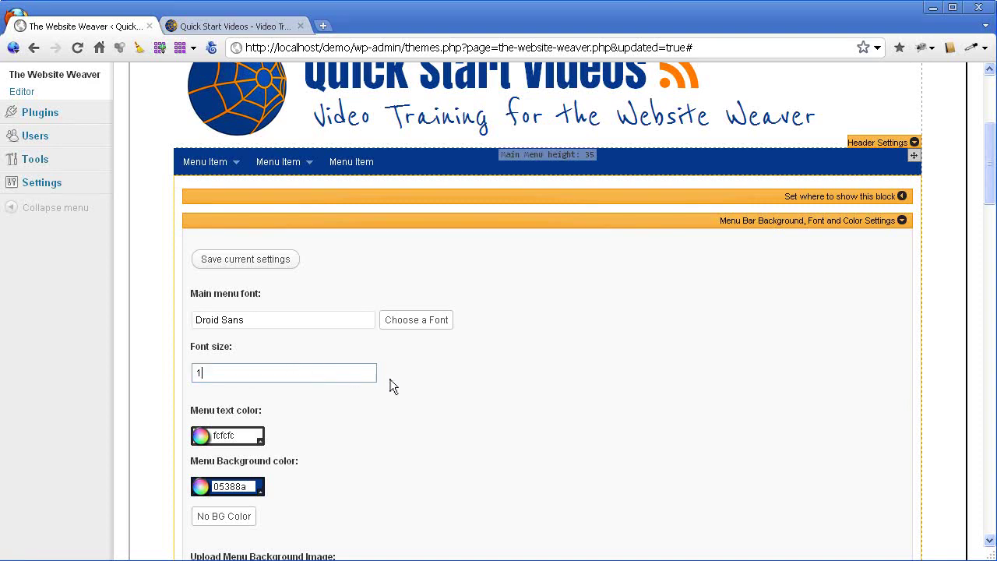
left_click(263, 260)
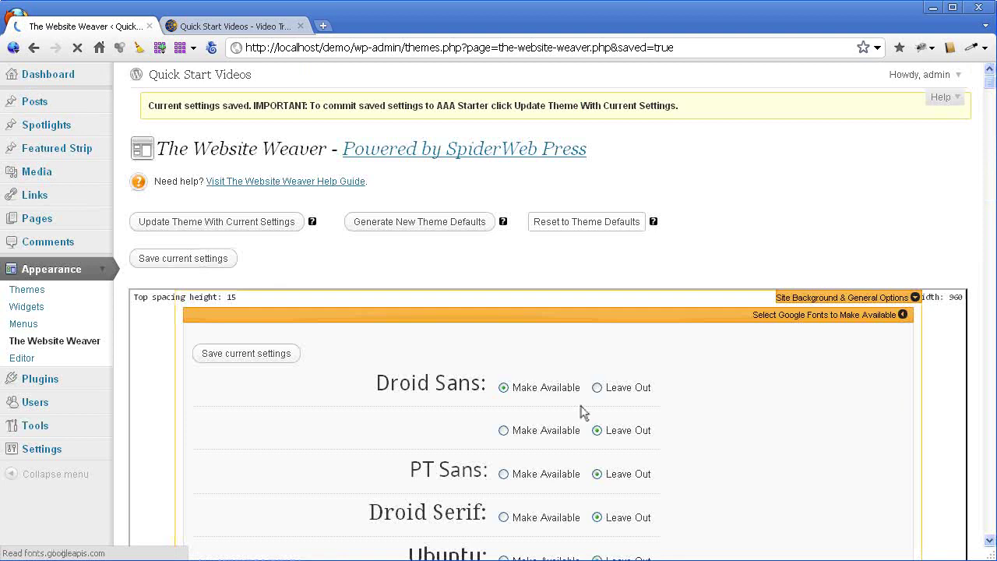
Raise the main menu bar height from 35 to 45 and save the change
scroll(592, 405, "down", 1)
scroll(572, 377, "down", 1)
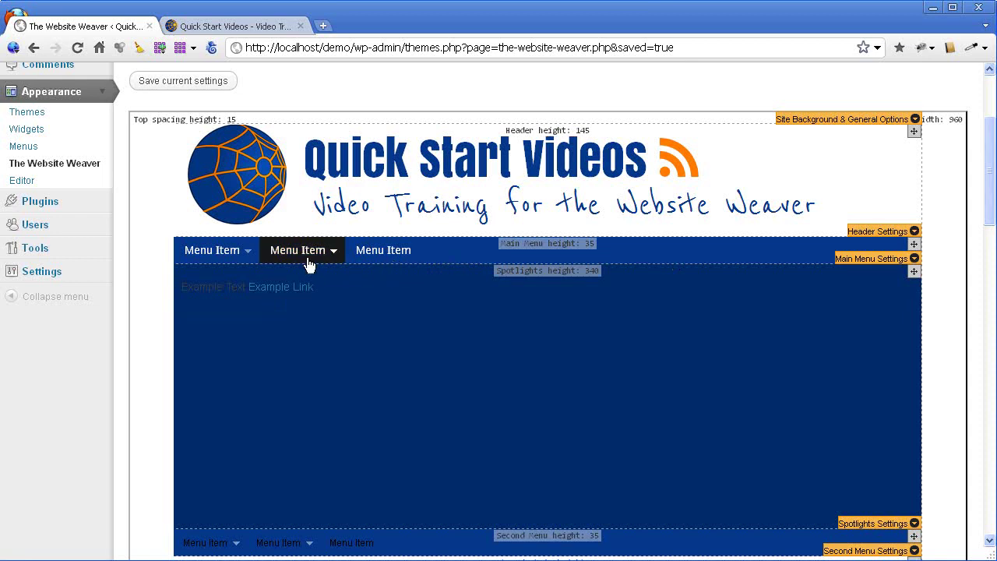
left_click_drag(658, 263, 659, 271)
scroll(659, 271, "down", 3)
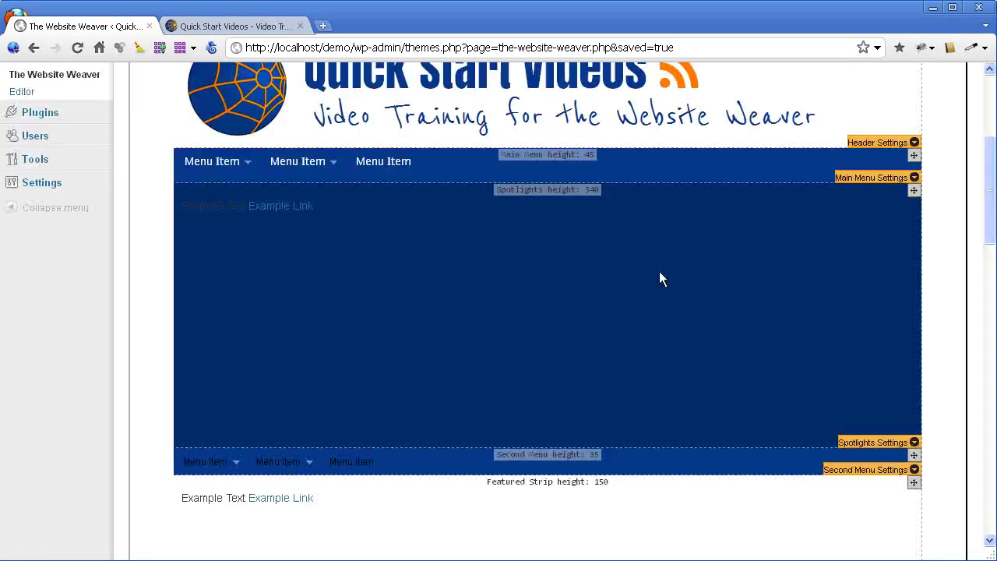
scroll(659, 271, "up", 3)
left_click(183, 82)
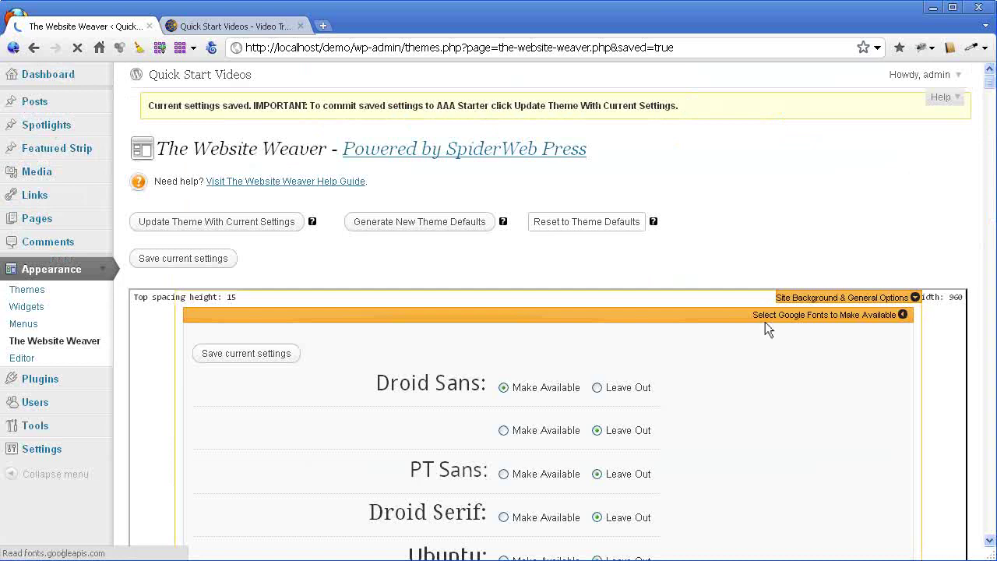
scroll(765, 328, "down", 3)
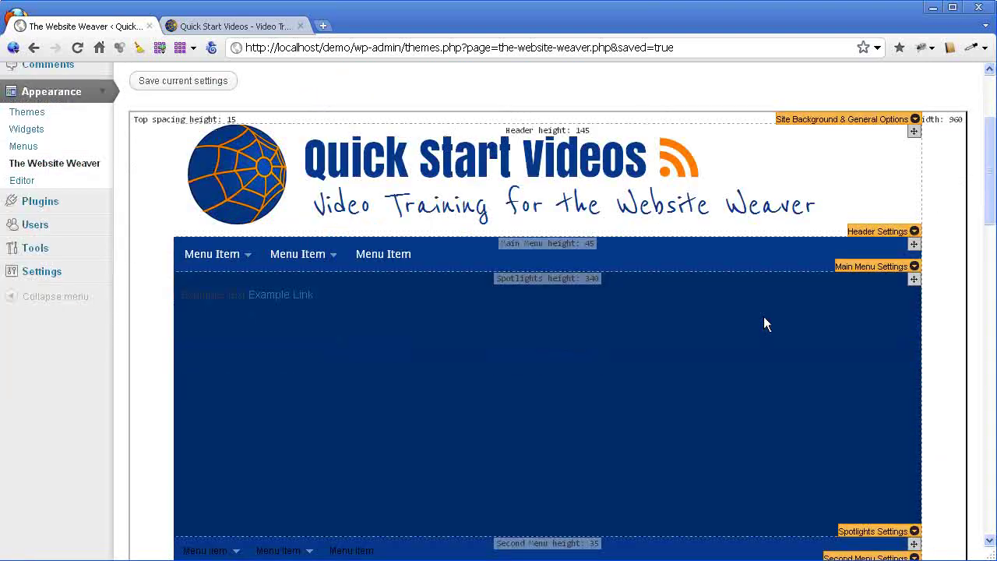
scroll(666, 290, "down", 3)
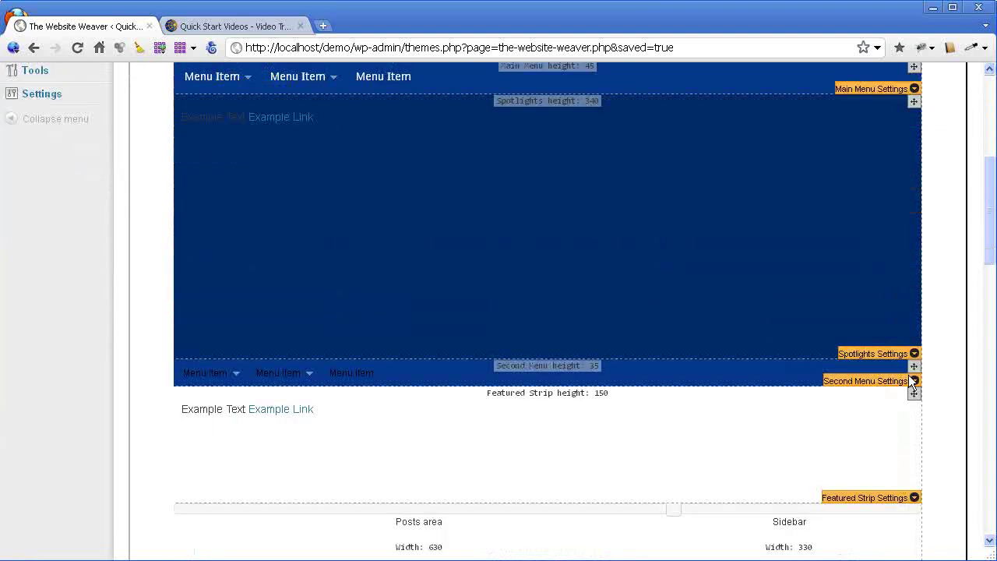
Set the second menu font to Droid Sans at size 14
left_click(914, 381)
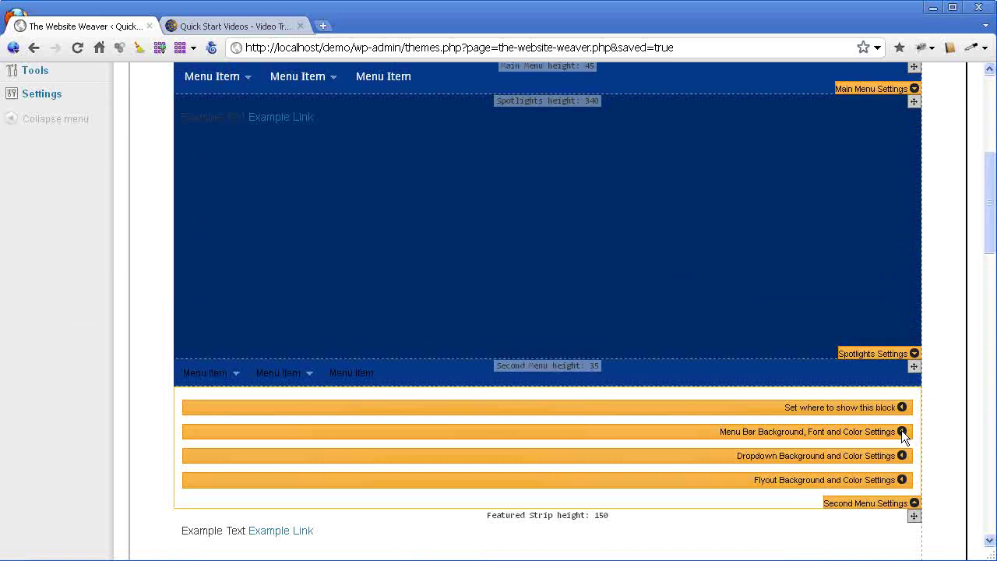
left_click(902, 432)
scroll(481, 430, "down", 3)
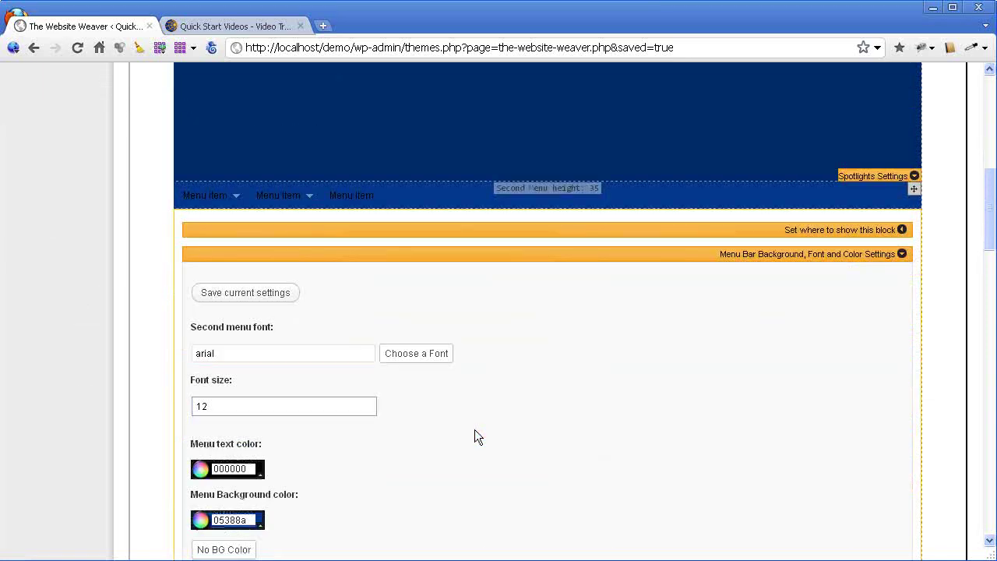
left_click(413, 355)
scroll(414, 357, "down", 3)
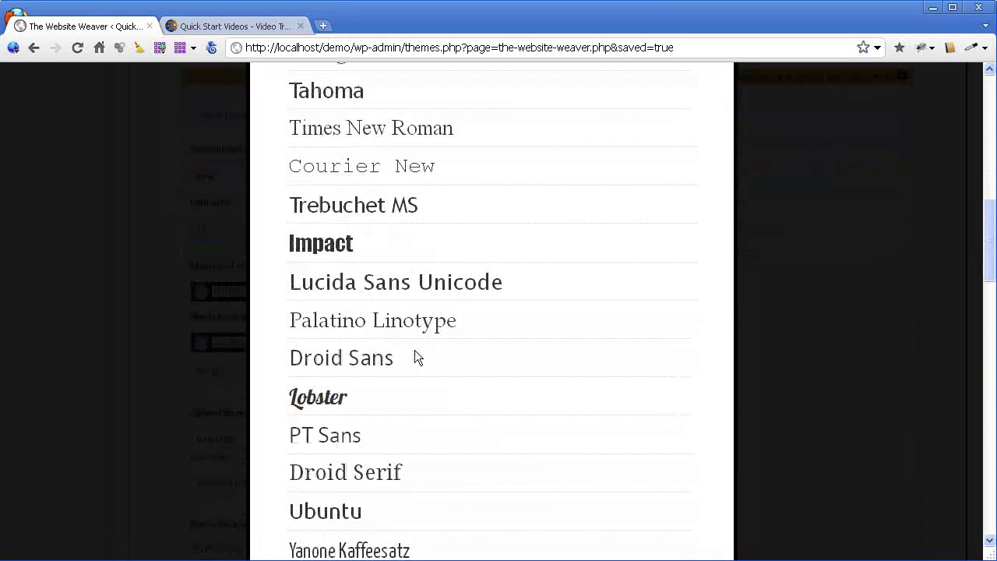
left_click(358, 360)
scroll(501, 407, "down", 7)
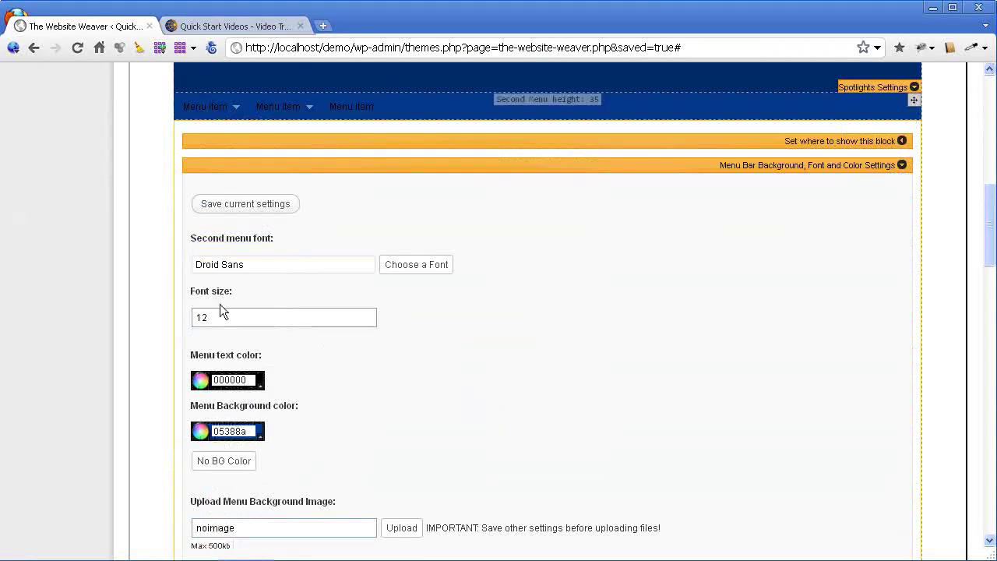
left_click(202, 318)
Set the second menu text colour to f2f2f2 and save the current settings
left_click(242, 380)
left_click_drag(226, 402, 223, 398)
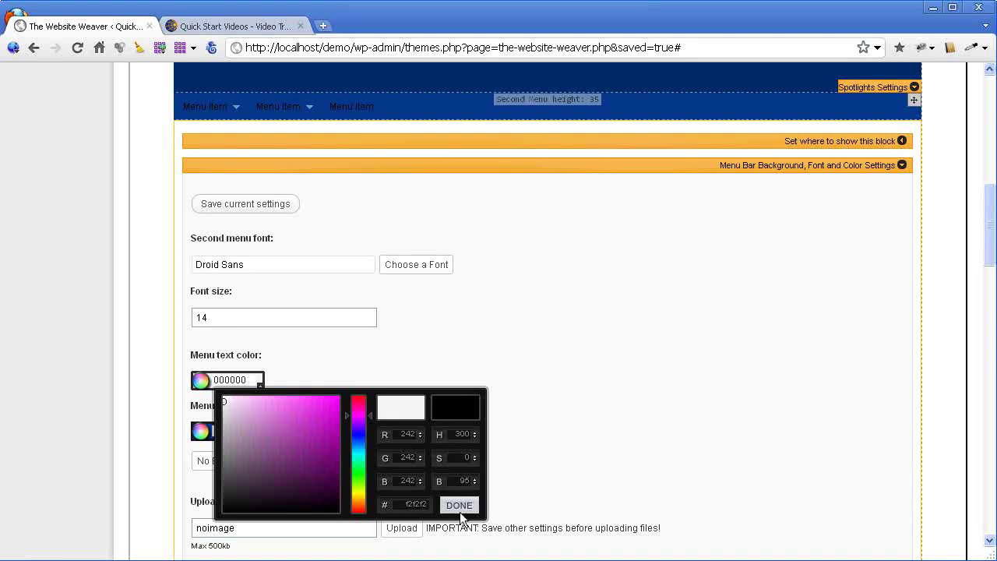
left_click(459, 507)
left_click(235, 205)
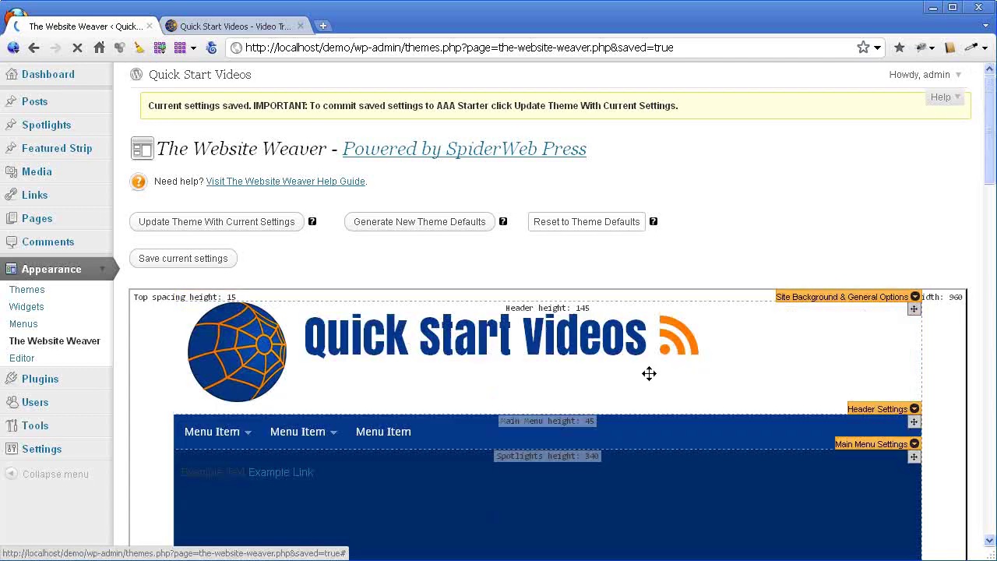
scroll(649, 374, "down", 4)
scroll(650, 374, "up", 4)
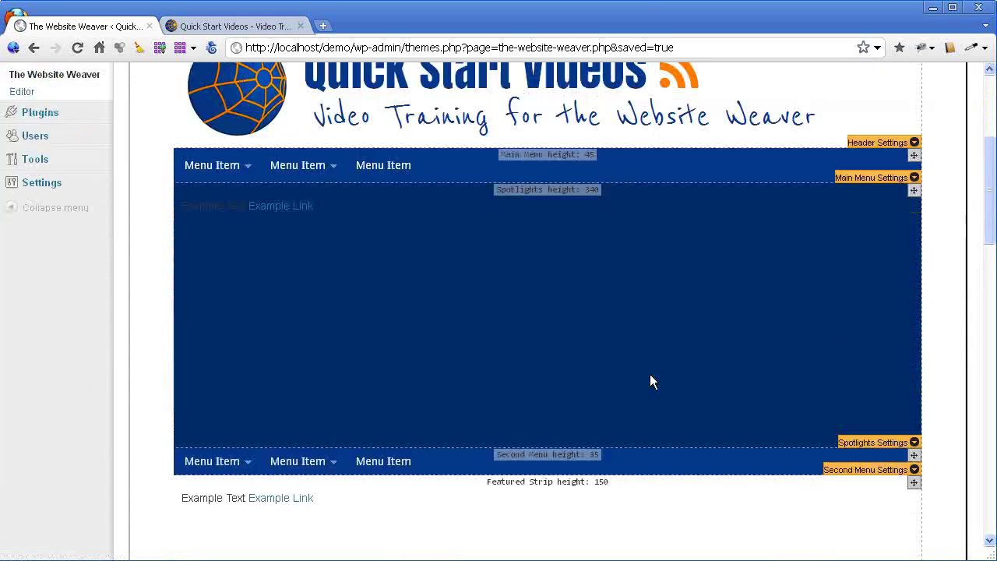
Update the AAA Starter theme with the saved settings and reload the live site to view Droid Sans menus
left_click(237, 224)
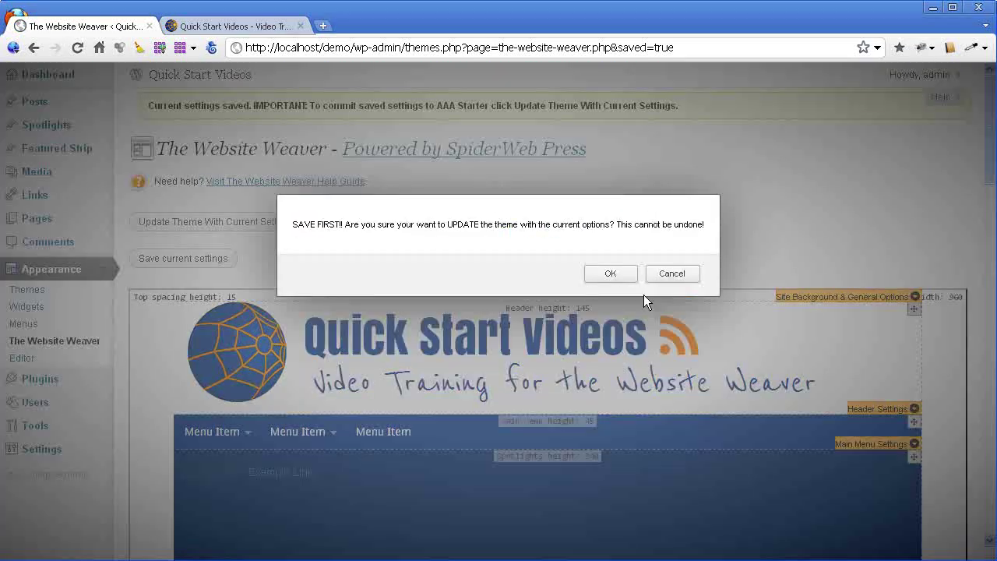
left_click(611, 274)
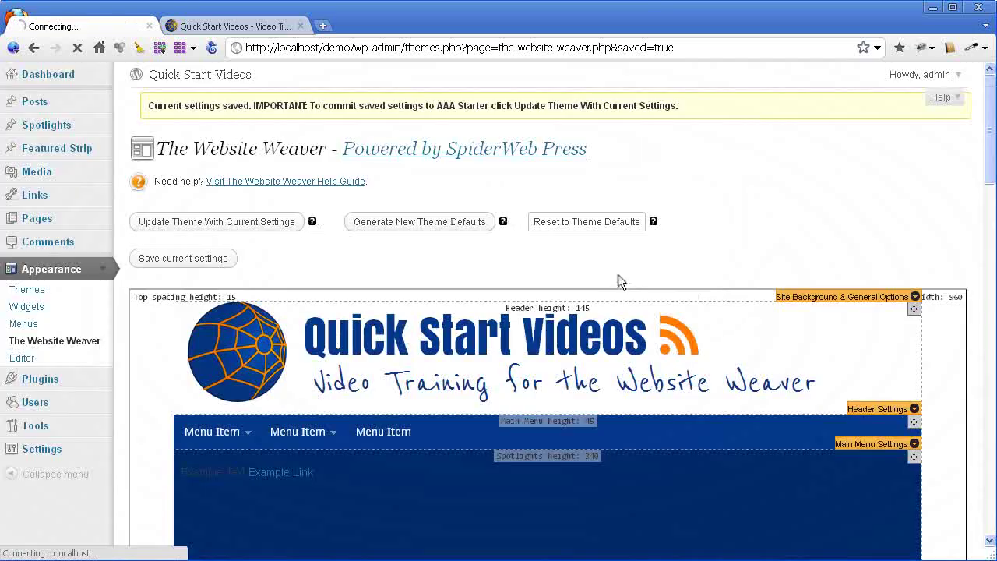
left_click(254, 29)
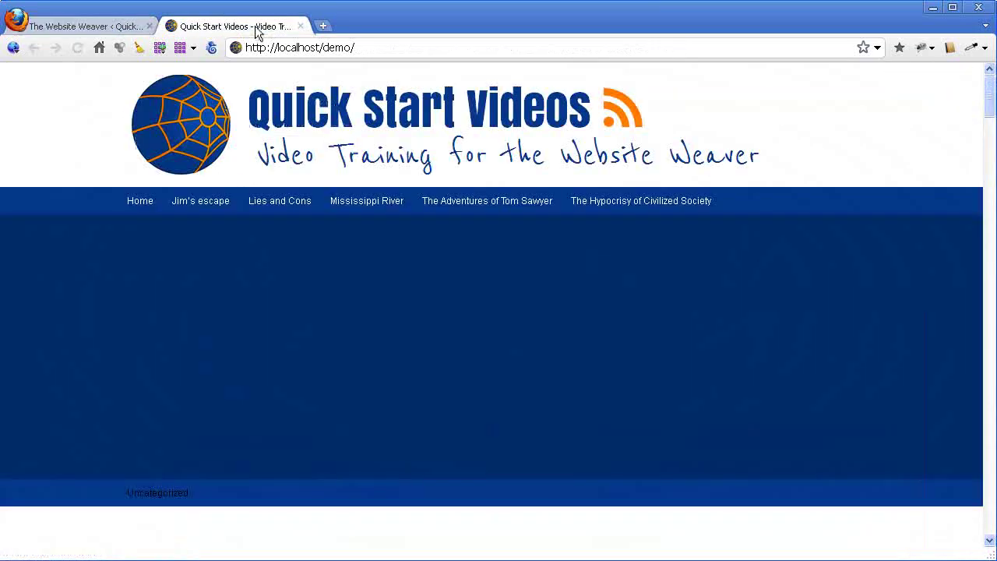
key("F5")
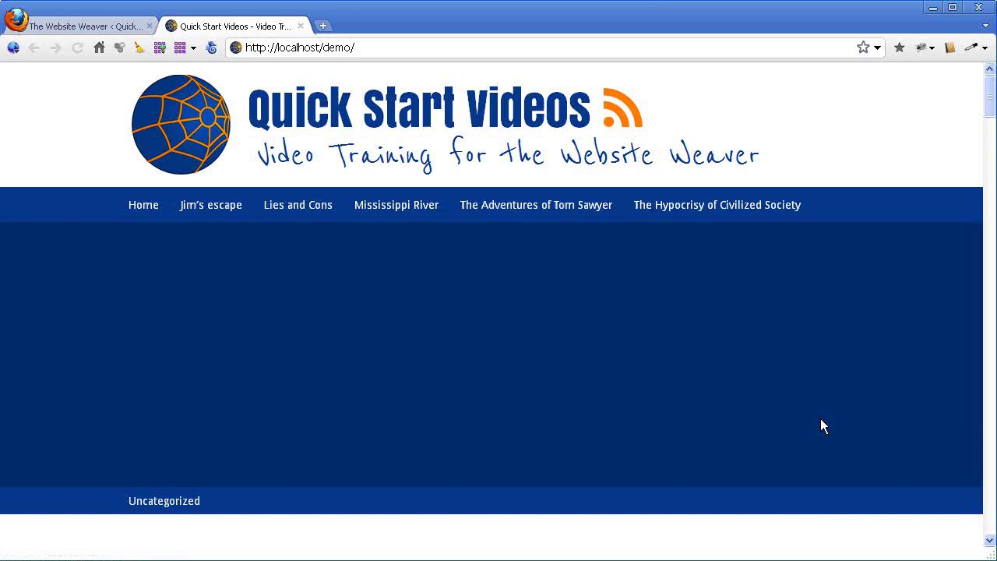
scroll(424, 446, "down", 2)
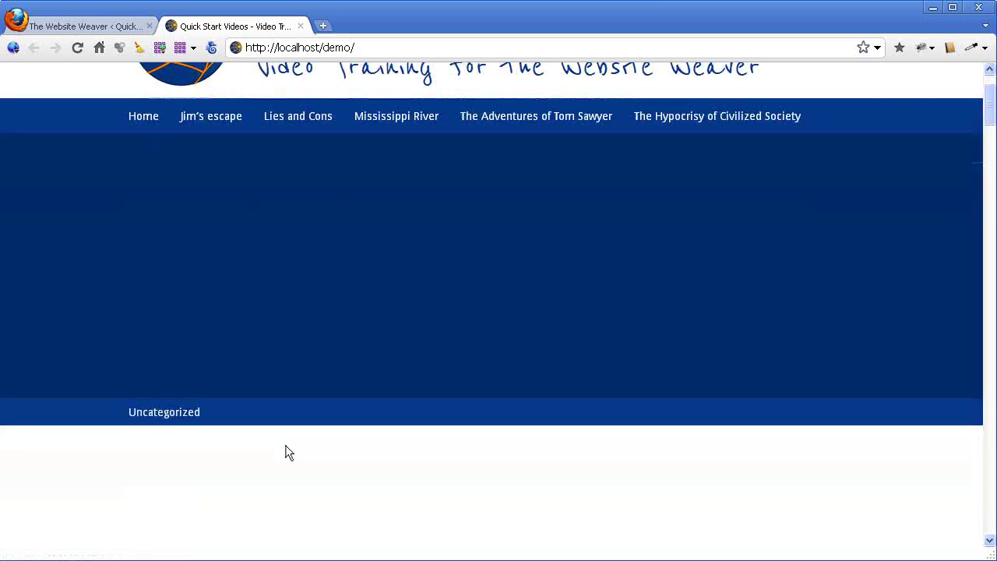
scroll(511, 523, "up", 2)
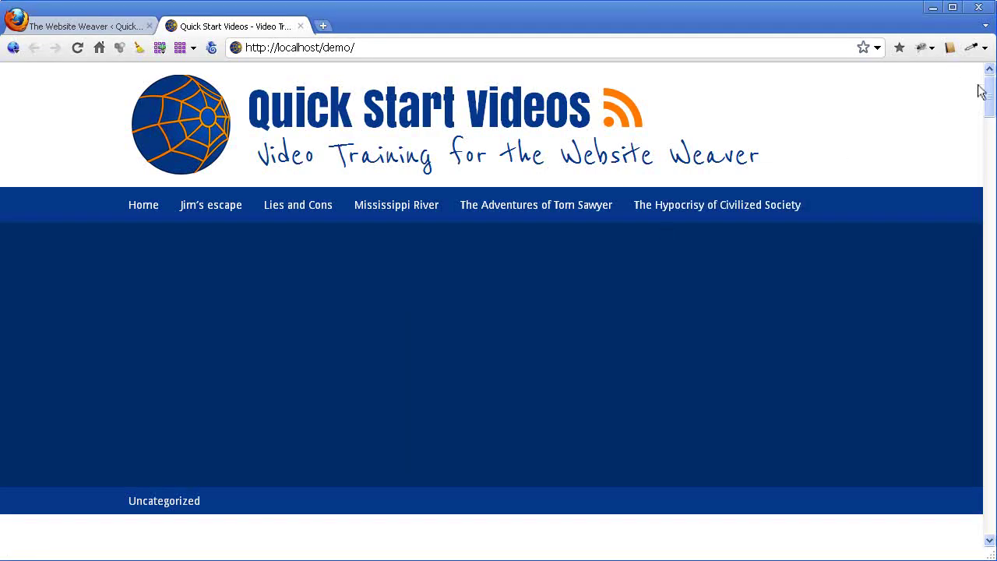
mouse_move(989, 87)
left_mouse_down()
mouse_move(992, 267)
mouse_move(991, 94)
left_mouse_up()
Open Menus in a new tab and create a new menu named 'Main Menu'
left_click(68, 29)
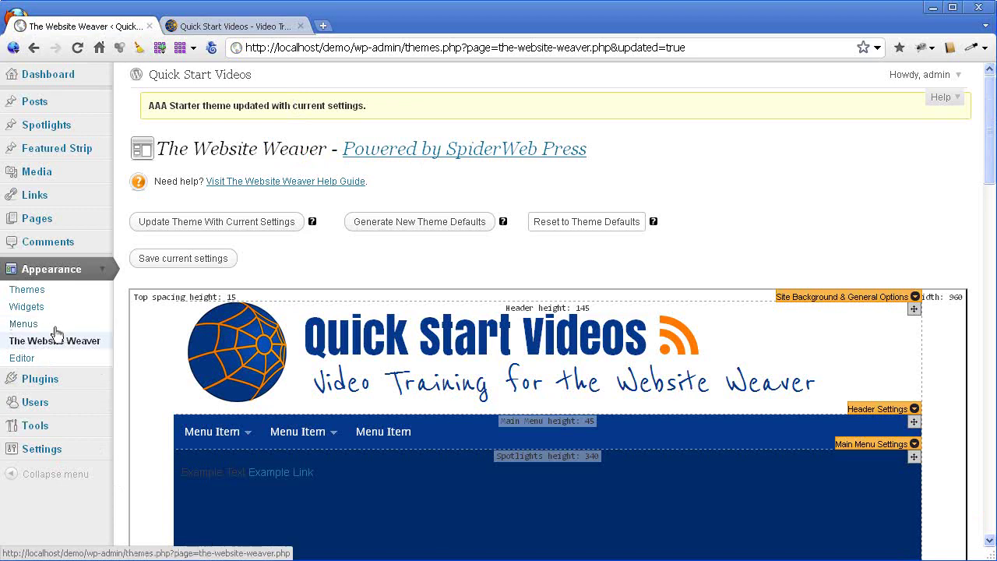
right_click(28, 326)
left_click(50, 336)
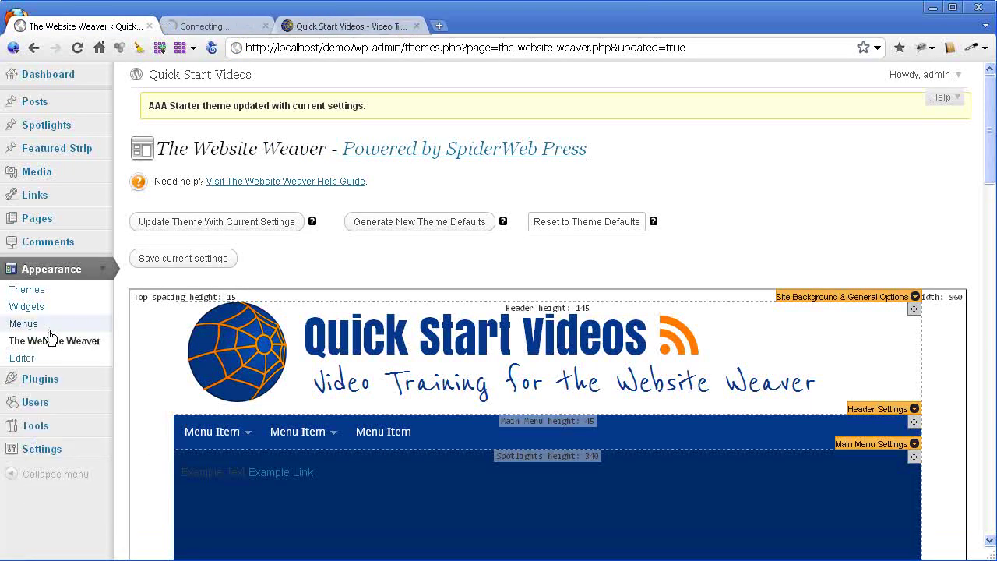
left_click(246, 29)
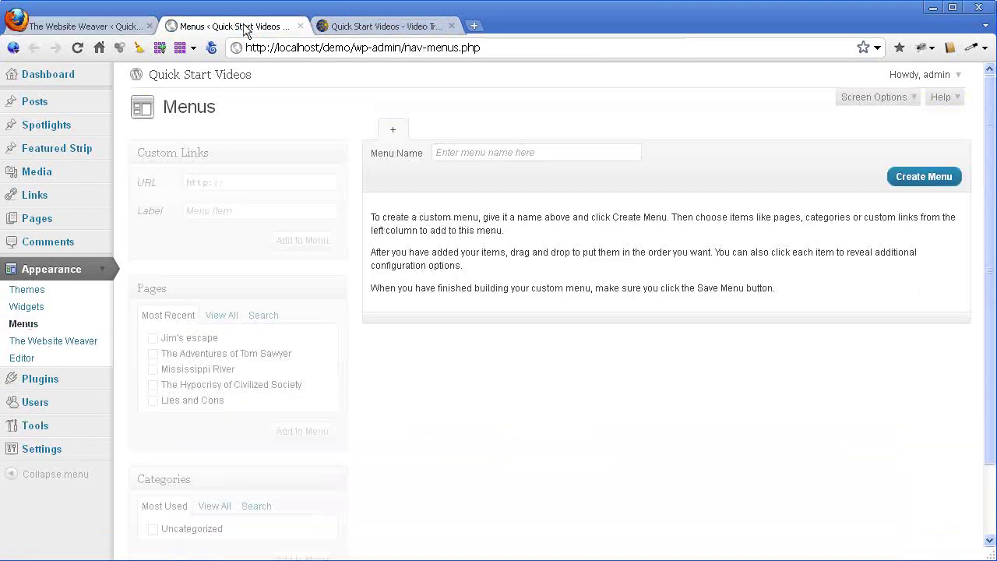
left_click(521, 151)
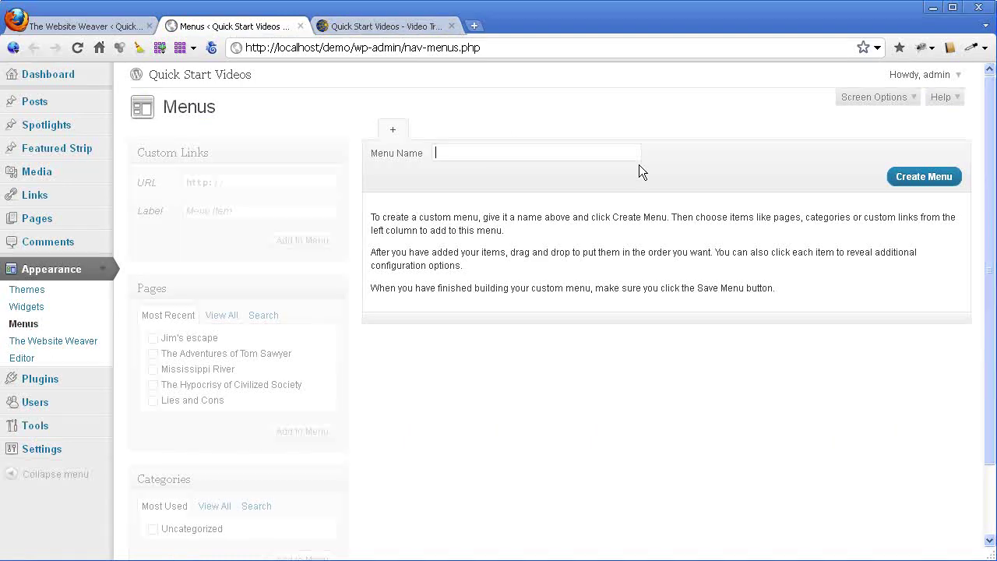
type("Main Menu")
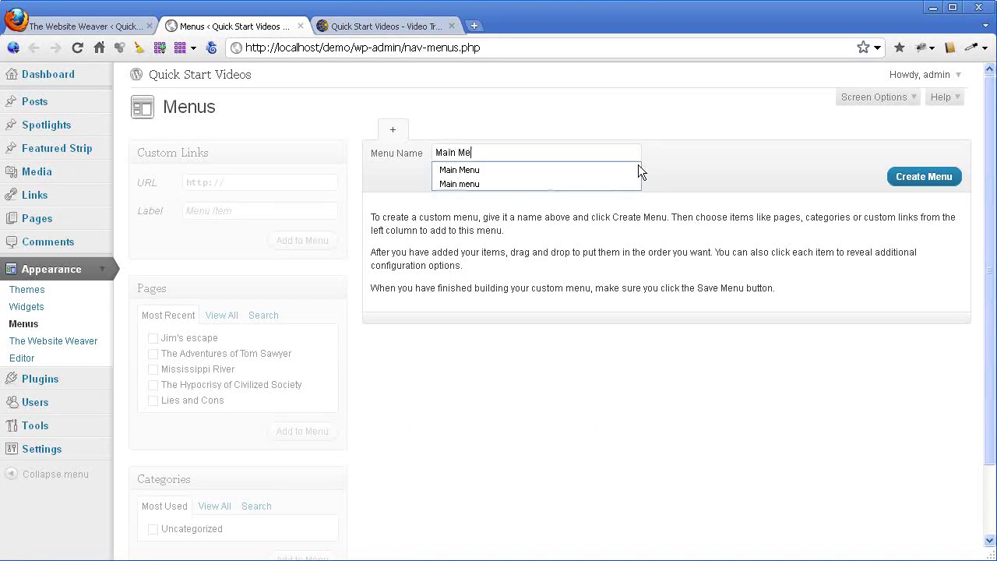
left_click(896, 178)
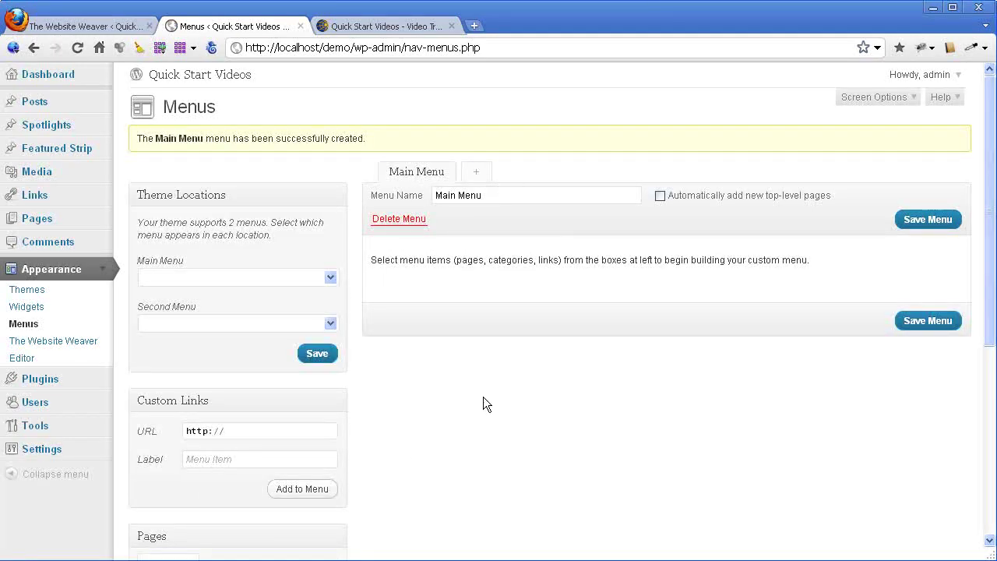
Add the site pages, from Jim's escape to Lies and Cons, to Main Menu
scroll(533, 361, "down", 2)
scroll(533, 363, "down", 4)
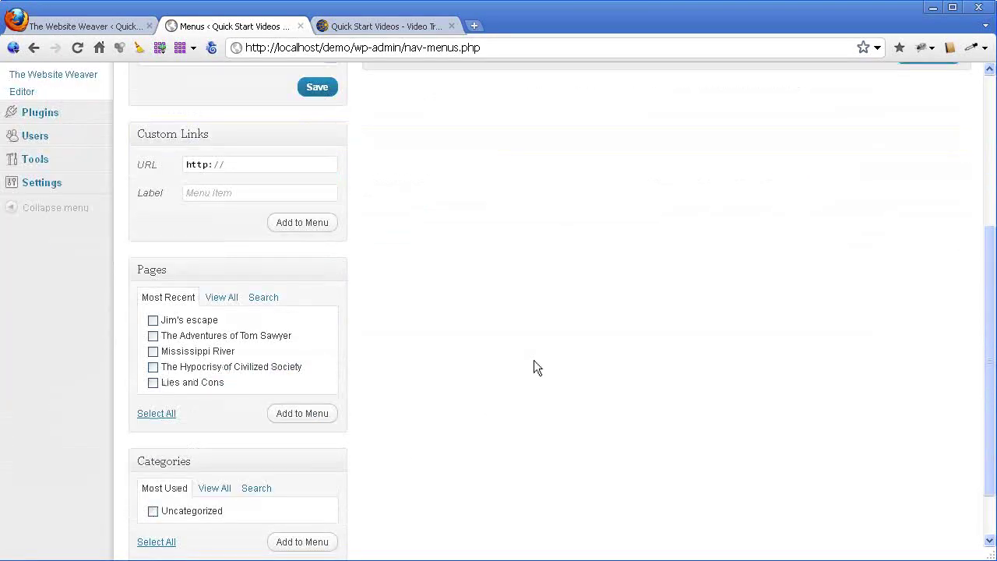
left_click(153, 382)
left_click(153, 367)
left_click(153, 352)
left_click(153, 320)
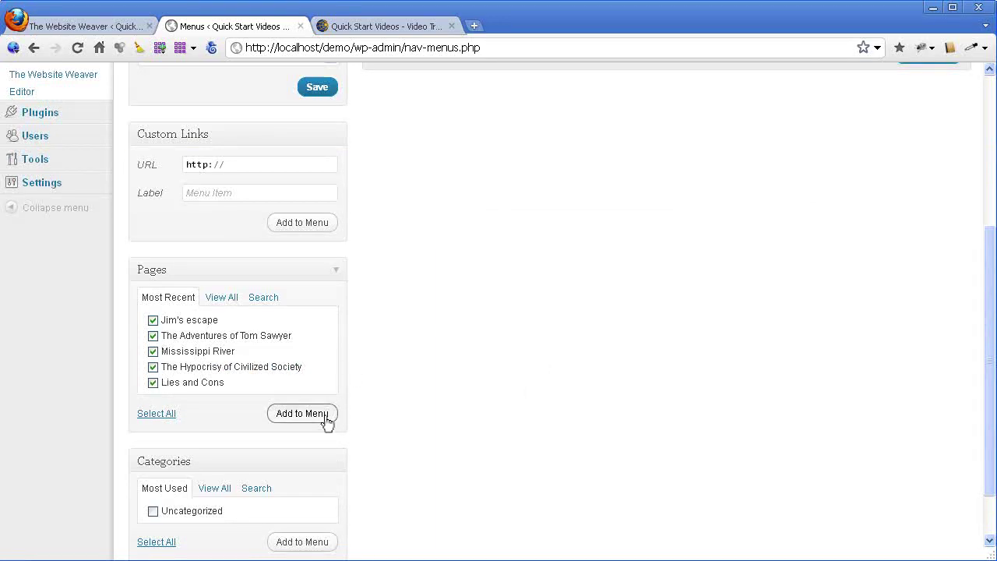
left_click(323, 417)
Nest Tom Sawyer and Mississippi River under Jim's escape, and Hypocrisy under Mississippi River
scroll(754, 458, "up", 4)
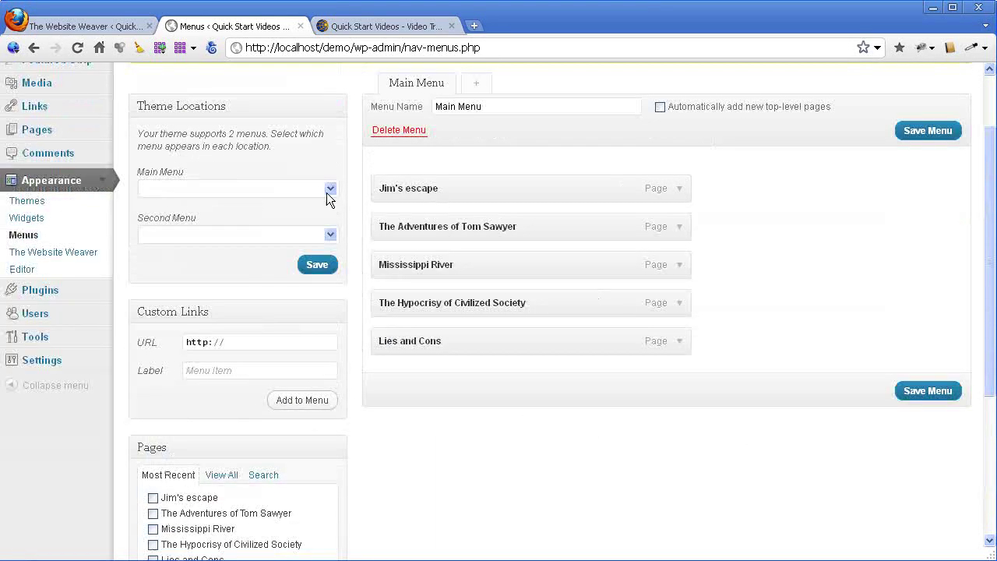
left_click_drag(396, 225, 419, 226)
left_click_drag(413, 264, 438, 264)
left_click_drag(401, 306, 465, 307)
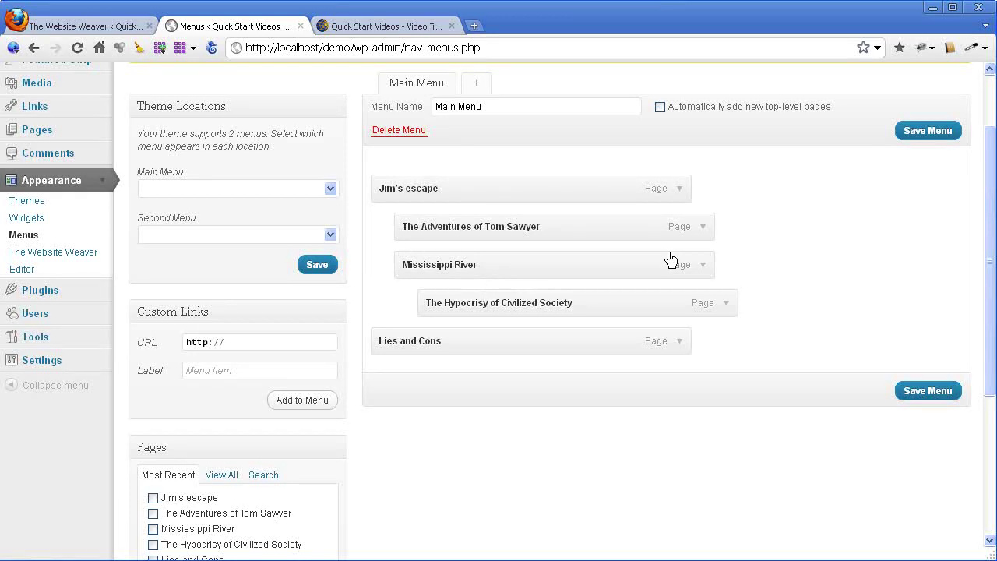
Save Main Menu and assign it to the theme's Main Menu location
left_click(928, 139)
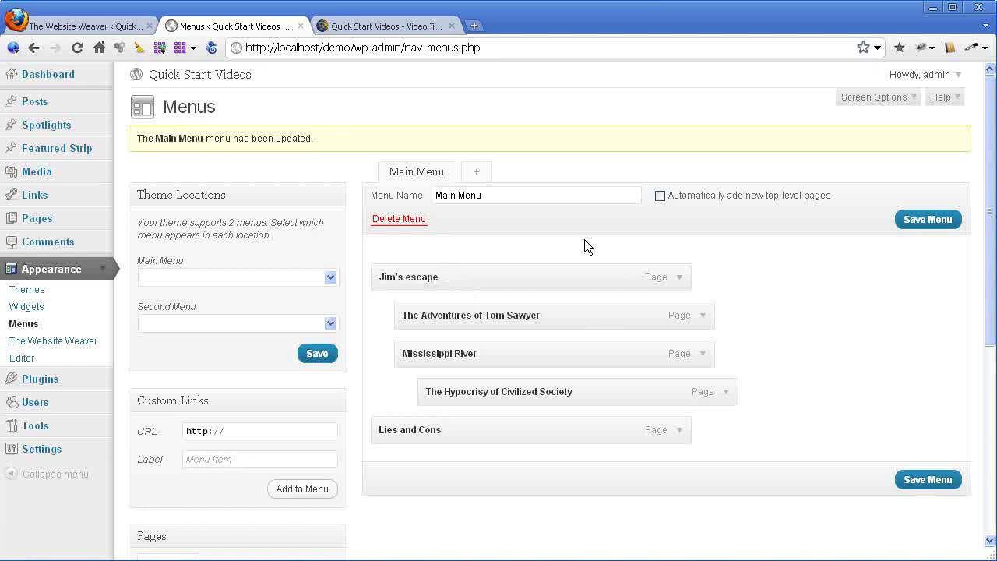
left_click(302, 279)
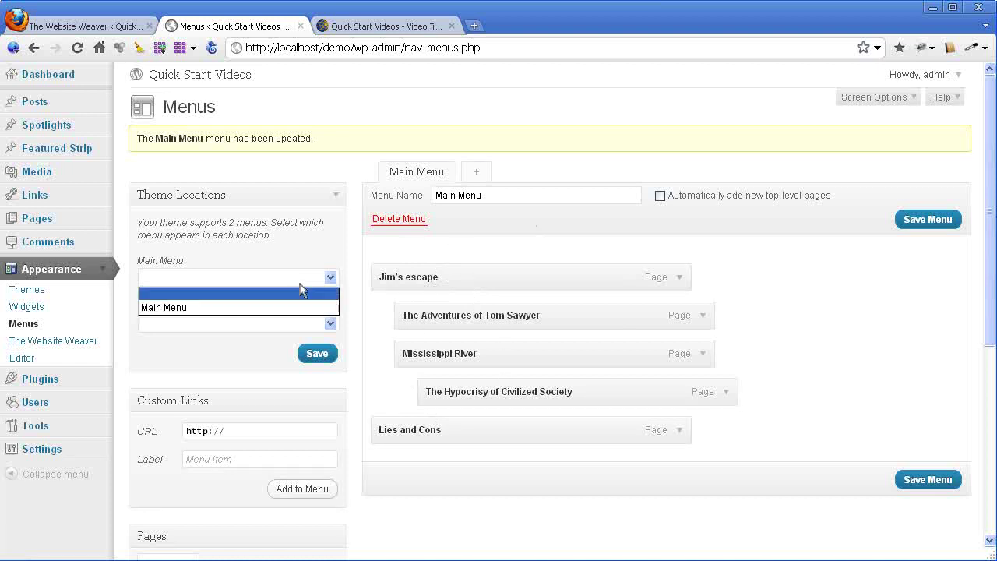
left_click(168, 307)
left_click(317, 355)
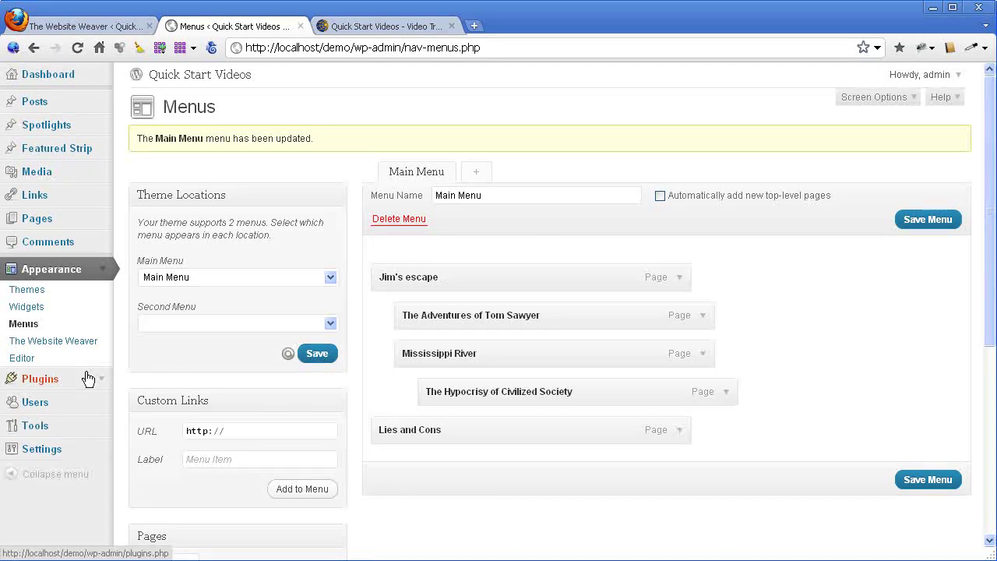
Reload the live site and show Jim's escape dropdown with Tom Sawyer and Mississippi River
left_click(419, 28)
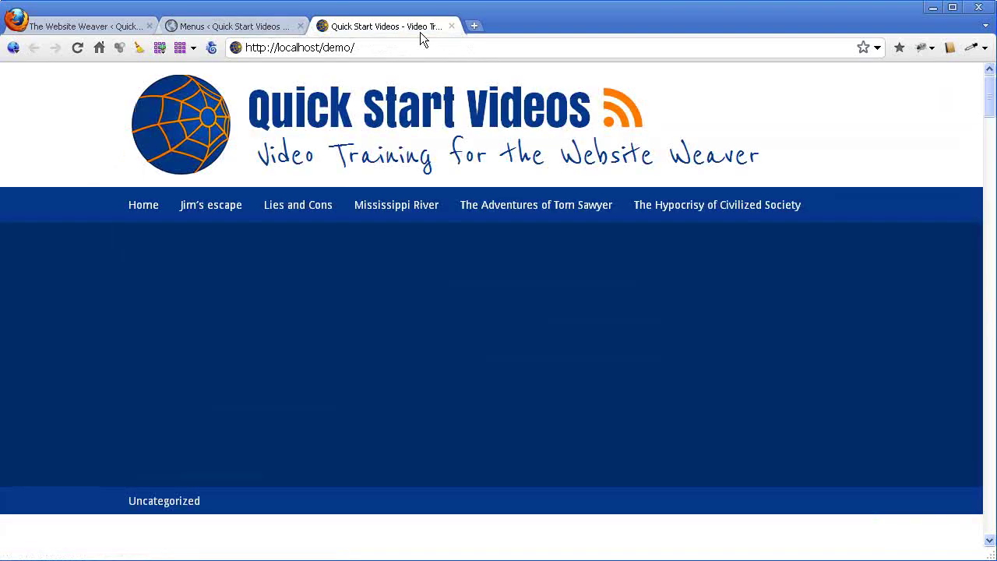
left_click(78, 48)
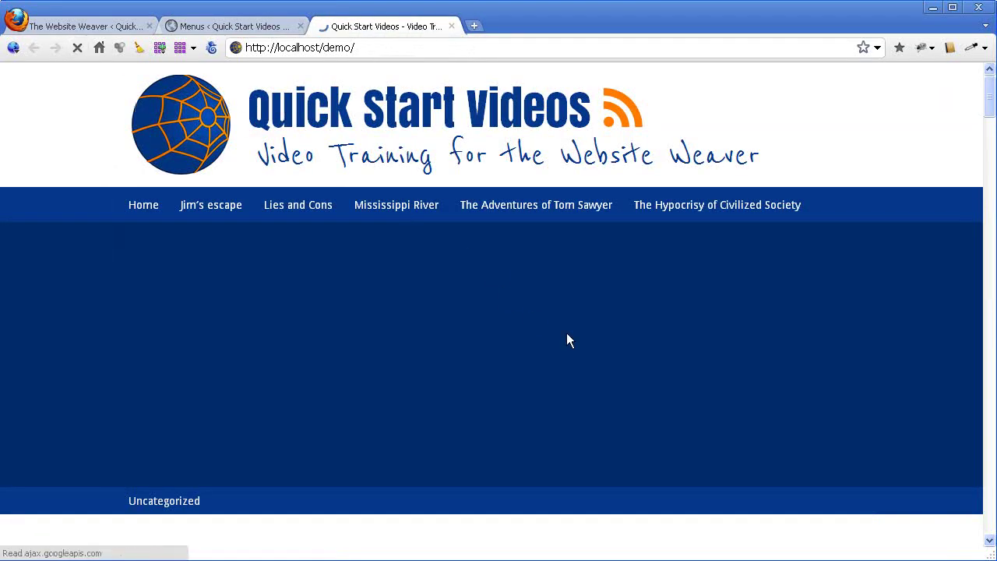
mouse_move(179, 216)
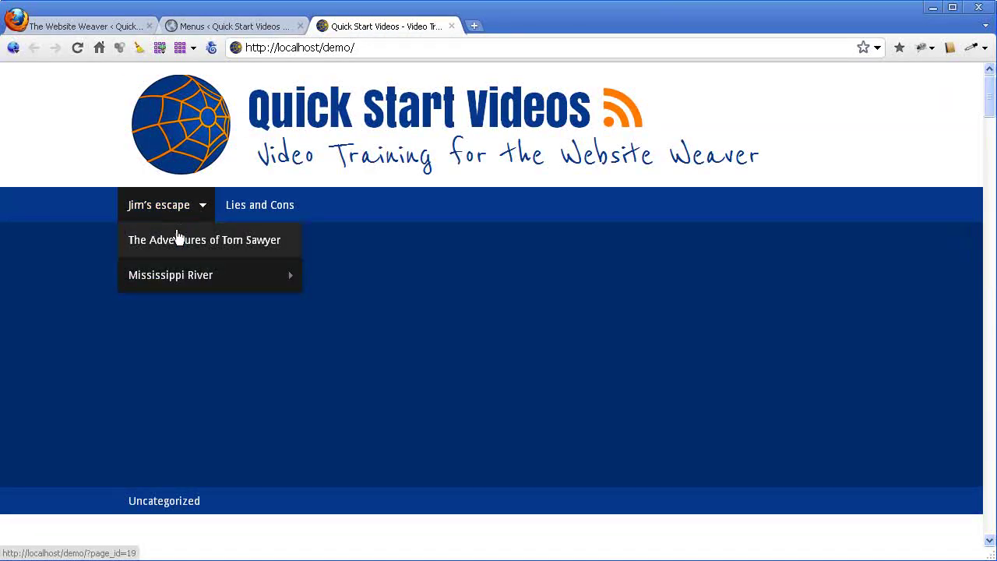
mouse_move(179, 278)
In Main Menu Settings, copy the menu bar background colour 05388a
left_click(68, 24)
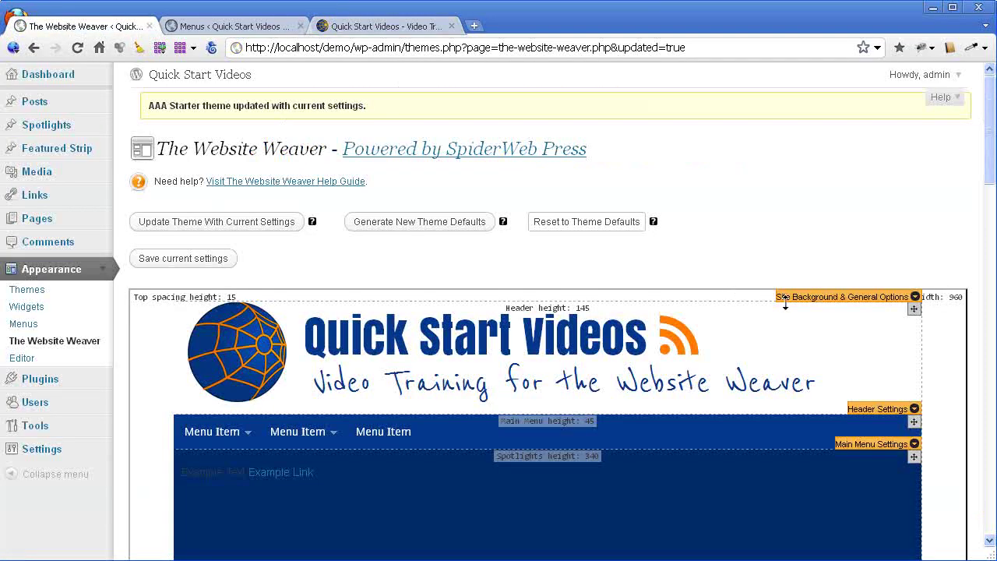
scroll(810, 301, "down", 2)
left_click(915, 267)
left_click(902, 317)
scroll(569, 314, "down", 3)
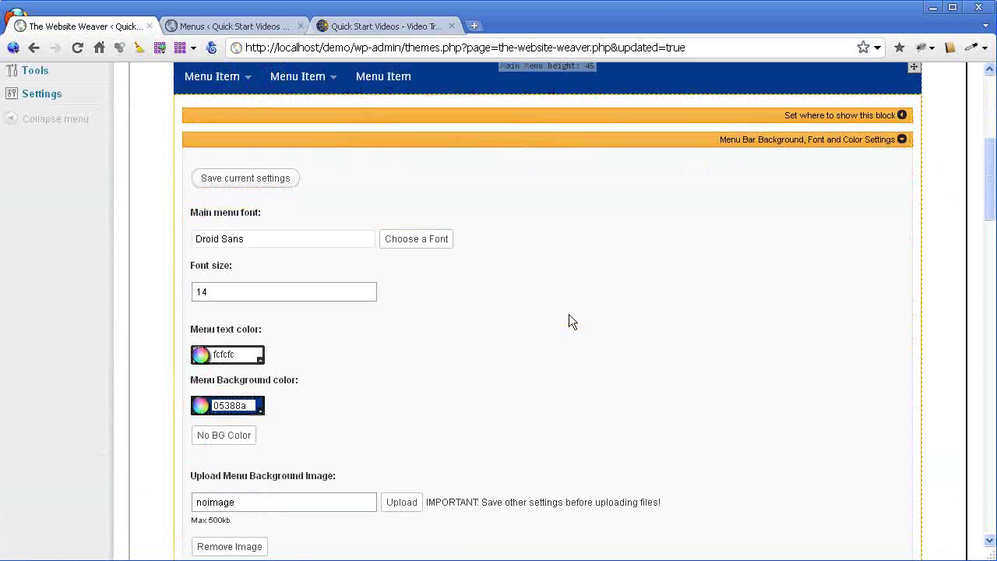
left_click_drag(249, 317, 145, 312)
key("ctrl+c")
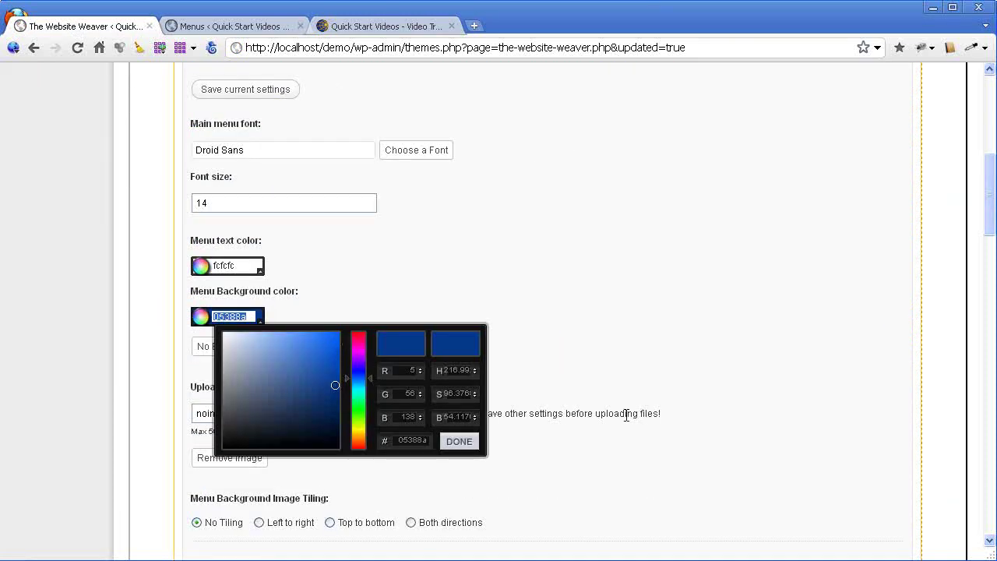
left_click(663, 329)
Set the dropdown hover background to 05388a, then darken it to 002e73
scroll(663, 330, "down", 4)
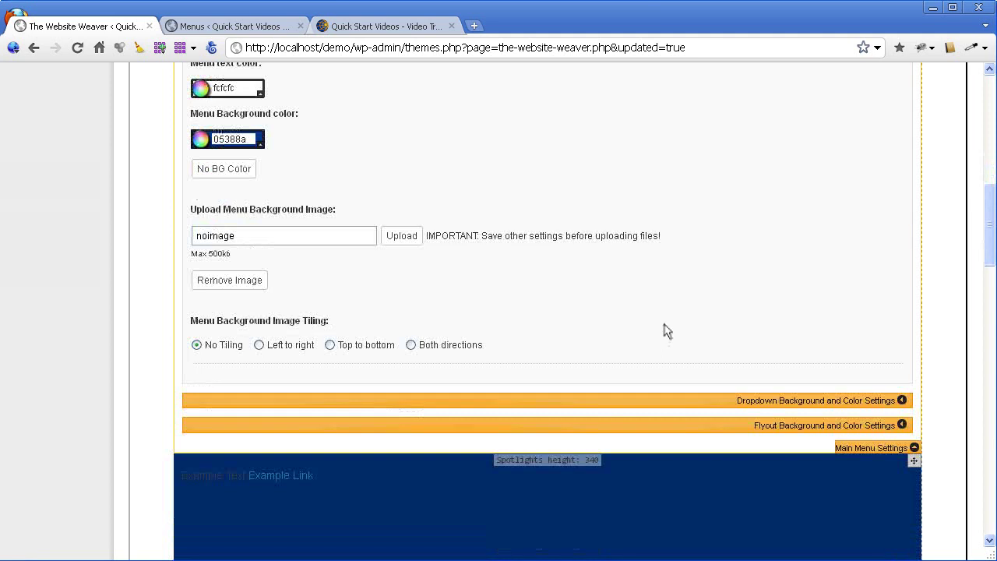
left_click(902, 223)
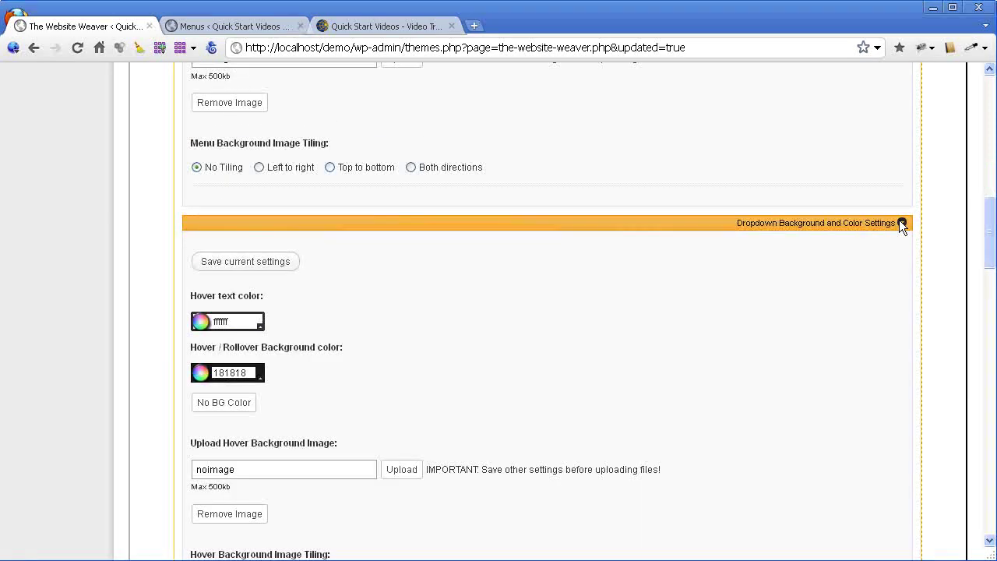
left_click(249, 373)
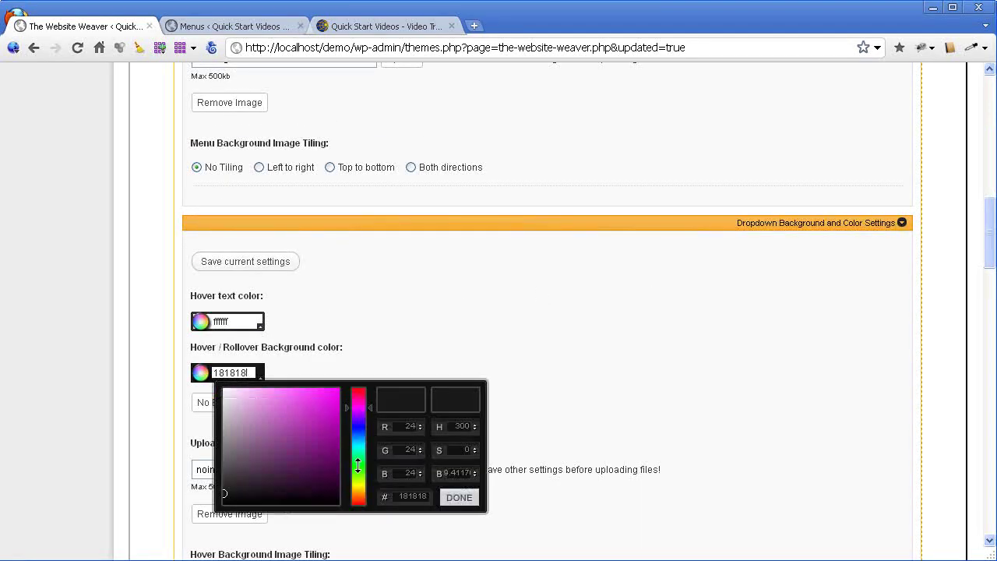
double_click(411, 496)
key("ctrl+v")
left_click(392, 327)
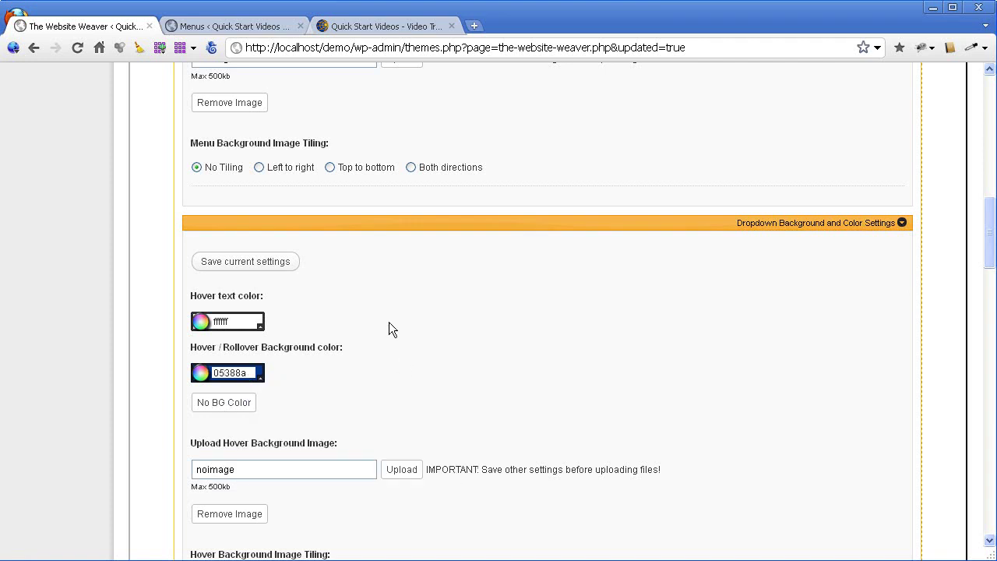
scroll(413, 334, "down", 1)
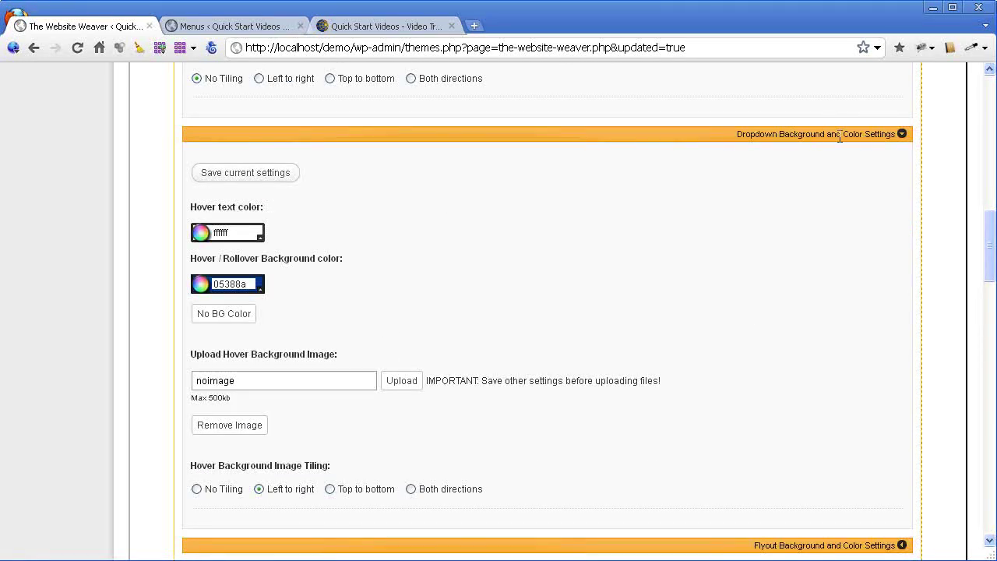
left_click(247, 285)
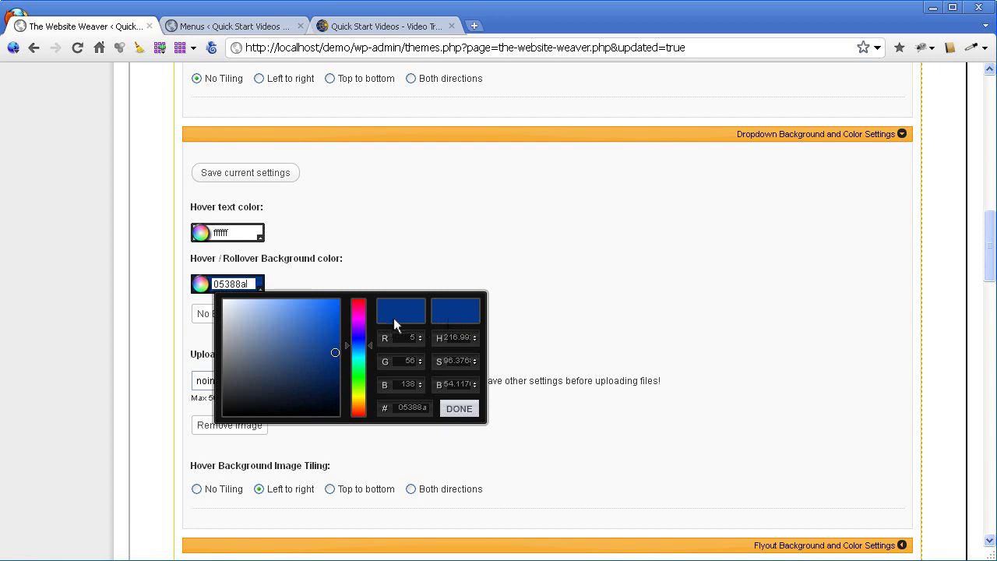
left_click_drag(335, 352, 343, 364)
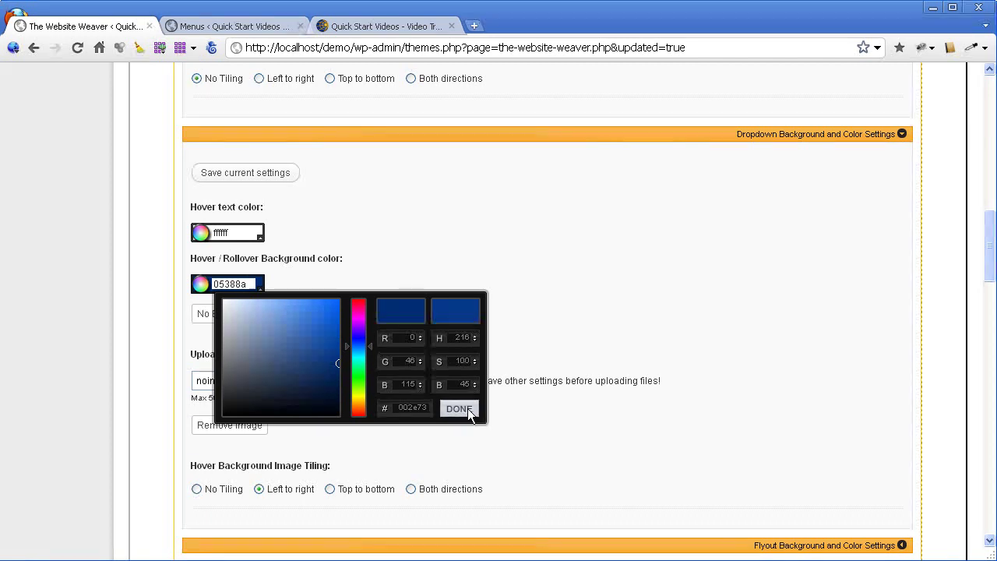
left_click(460, 409)
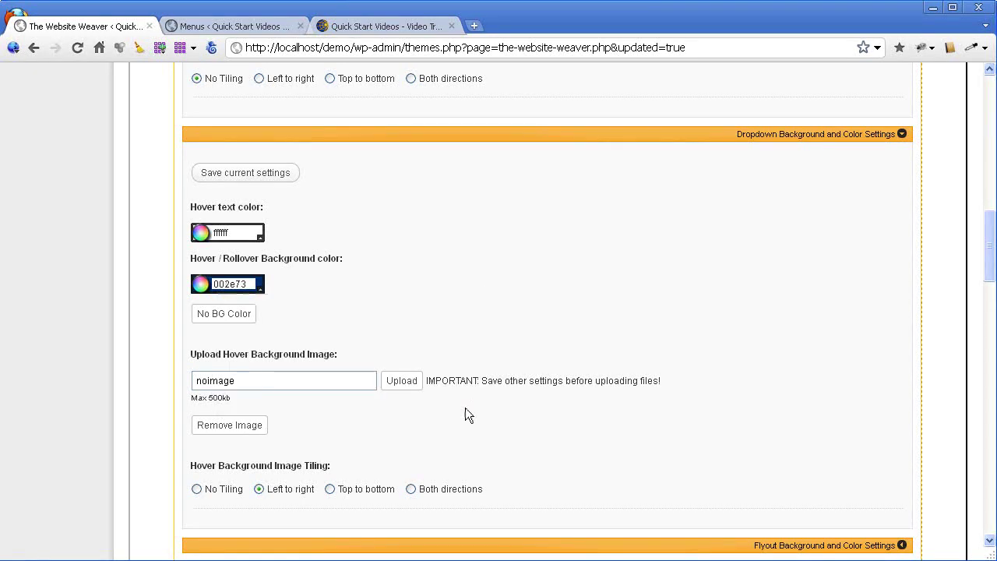
left_click(241, 284)
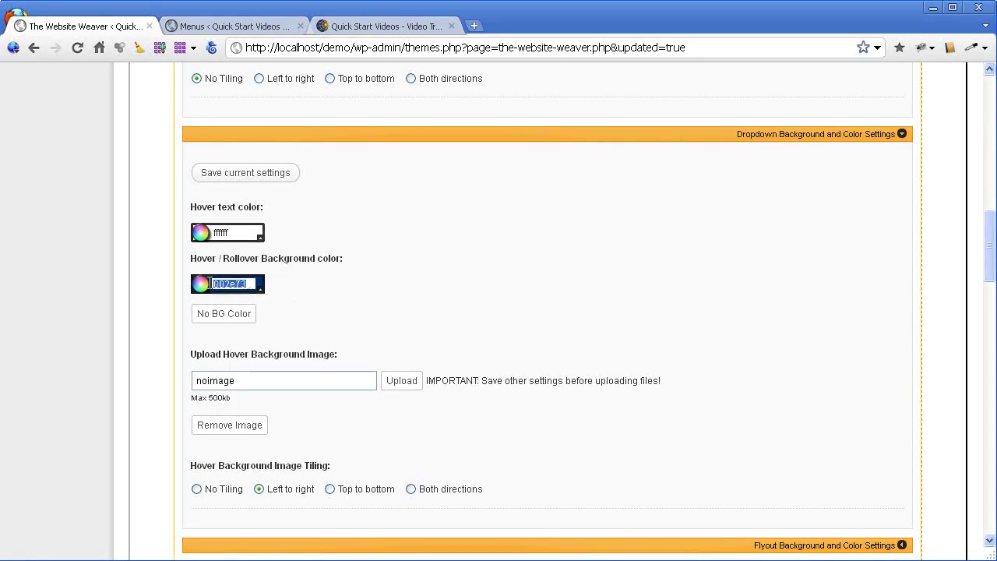
left_click(580, 267)
Set the flyout dropdown background to navy 01255c and save the settings
scroll(578, 263, "down", 3)
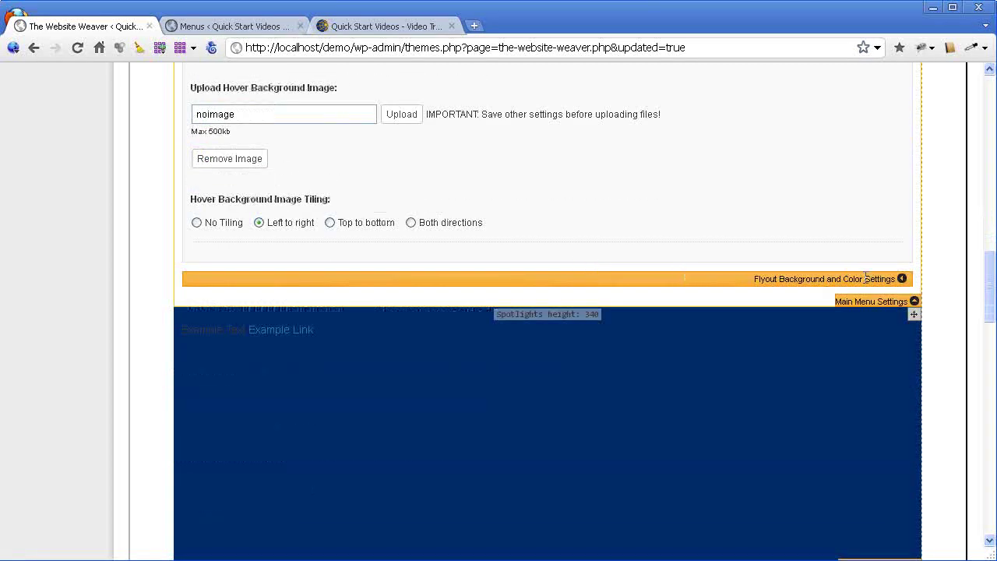
left_click(902, 278)
scroll(505, 363, "down", 1)
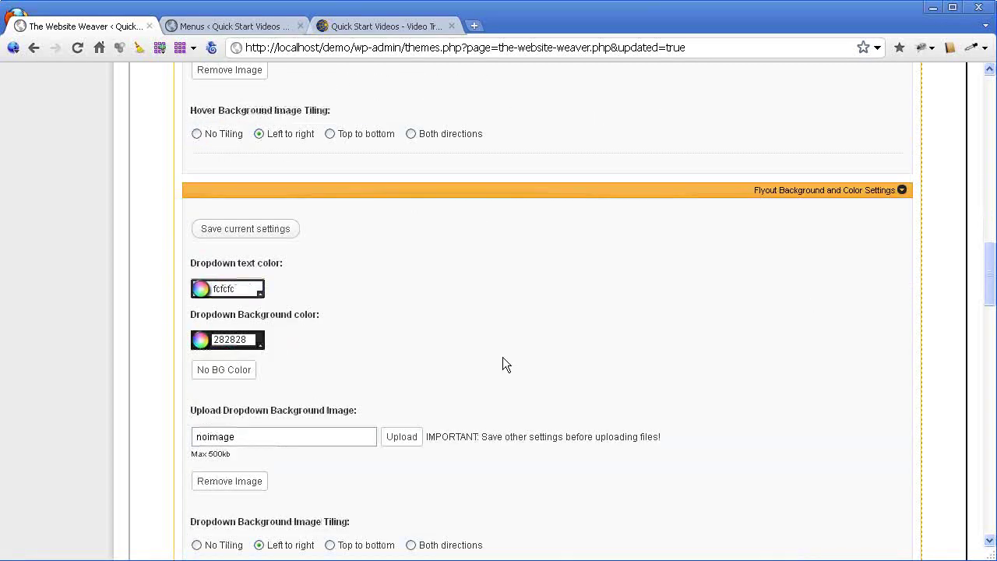
left_click(251, 340)
double_click(413, 464)
type("002e73")
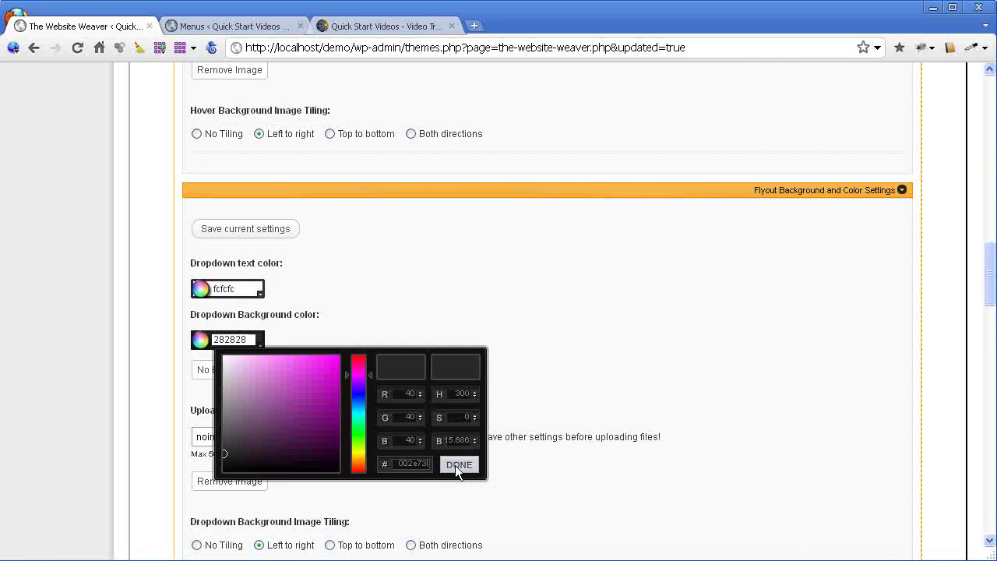
left_click(458, 465)
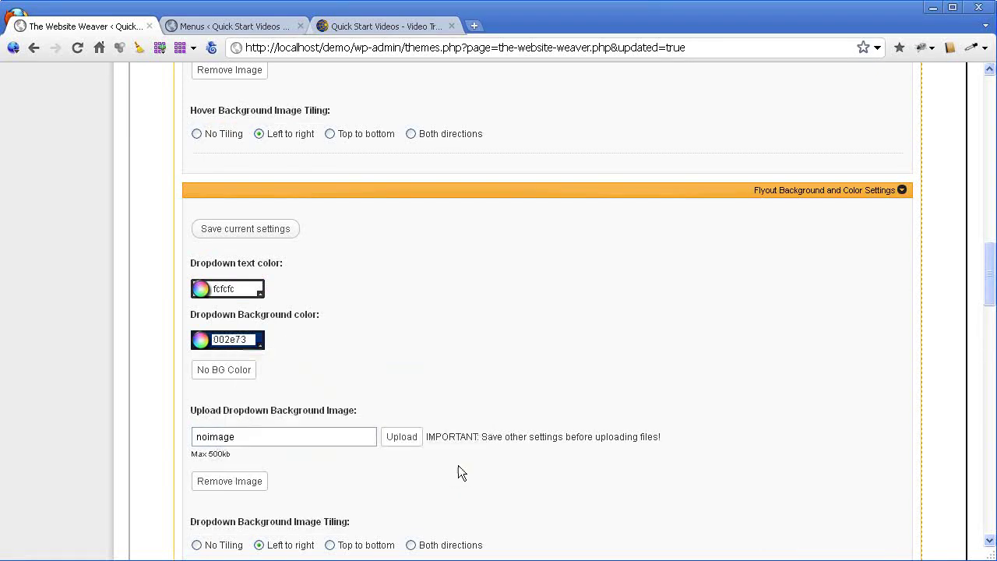
left_click(249, 340)
left_click_drag(336, 421, 337, 430)
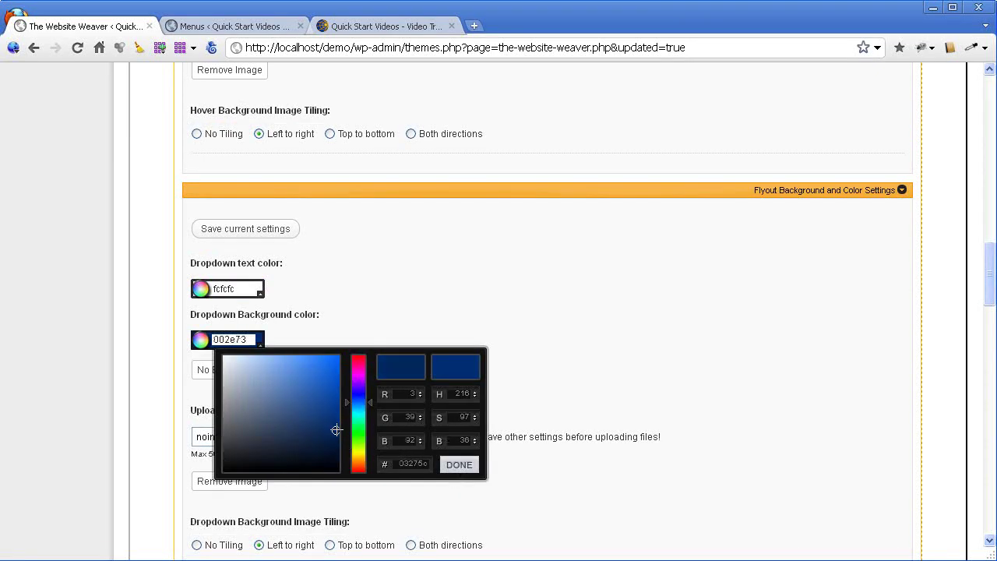
left_click(460, 465)
left_click(272, 231)
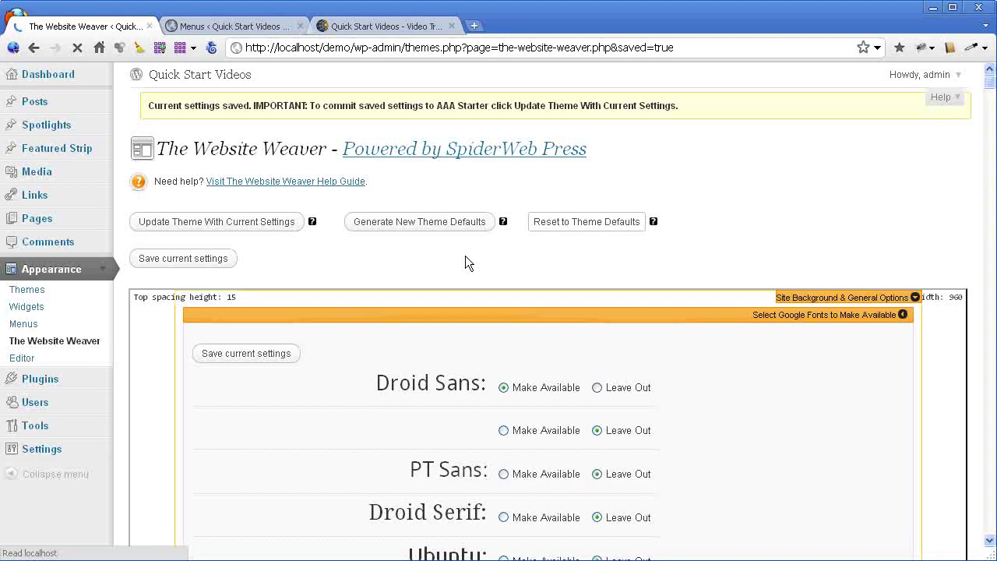
Commit the saved dropdown colours to the AAA Starter theme and confirm the update
scroll(587, 296, "down", 2)
mouse_move(315, 258)
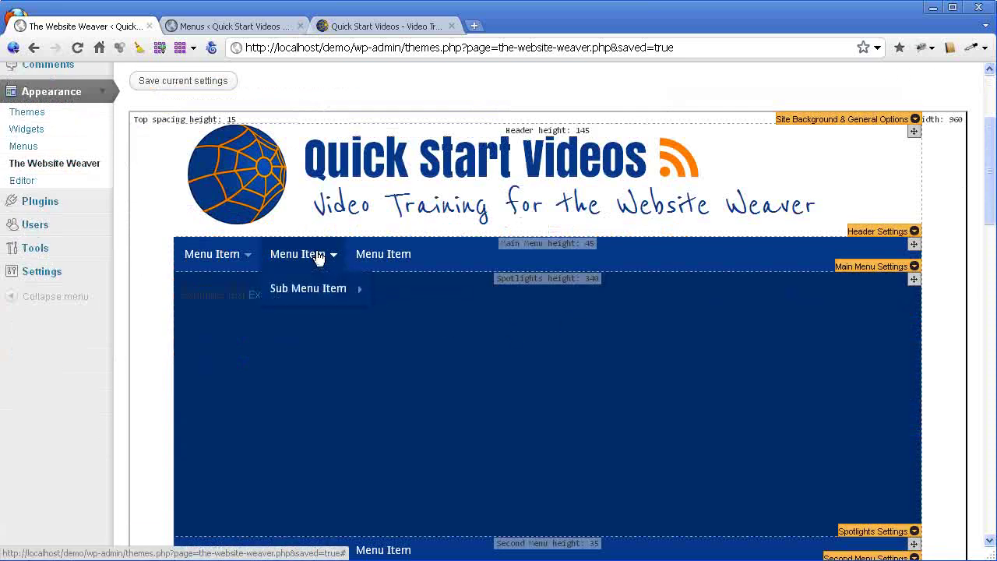
mouse_move(315, 289)
scroll(273, 256, "up", 2)
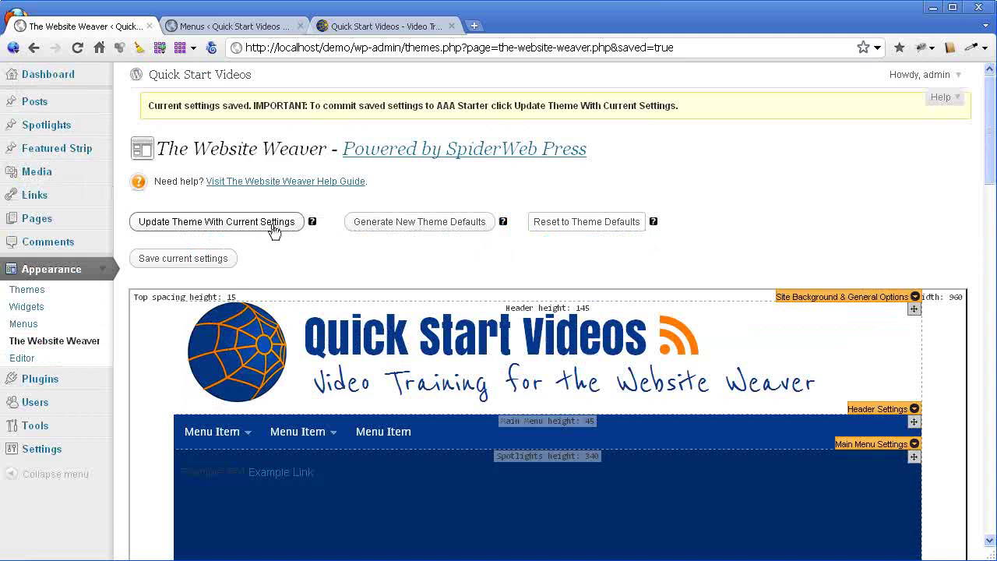
left_click(273, 226)
left_click(610, 274)
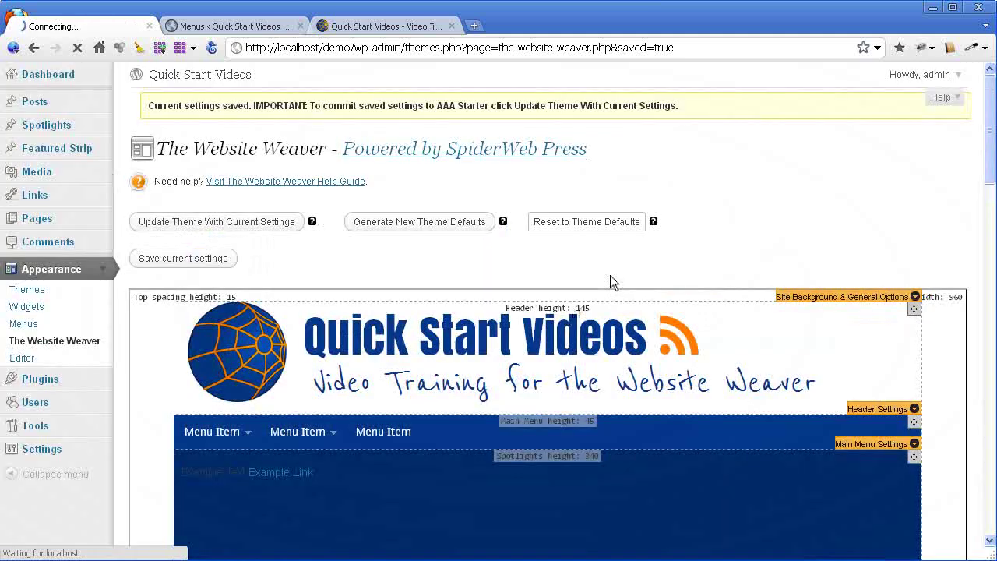
Reload the front page and check the dark blue dropdowns under Jim's escape and Mississippi River
left_click(385, 25)
left_click(76, 49)
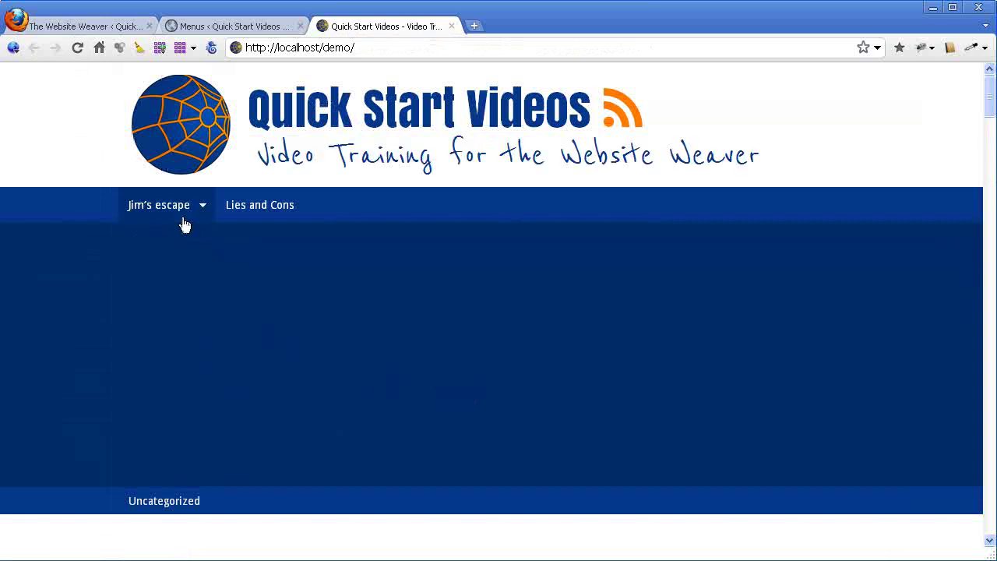
mouse_move(167, 205)
mouse_move(173, 279)
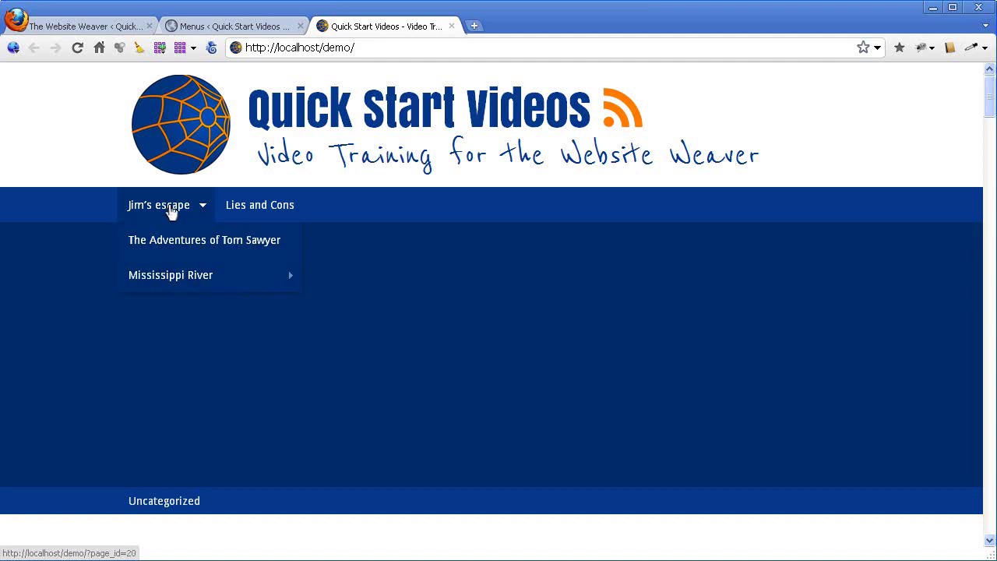
scroll(787, 223, "down", 2)
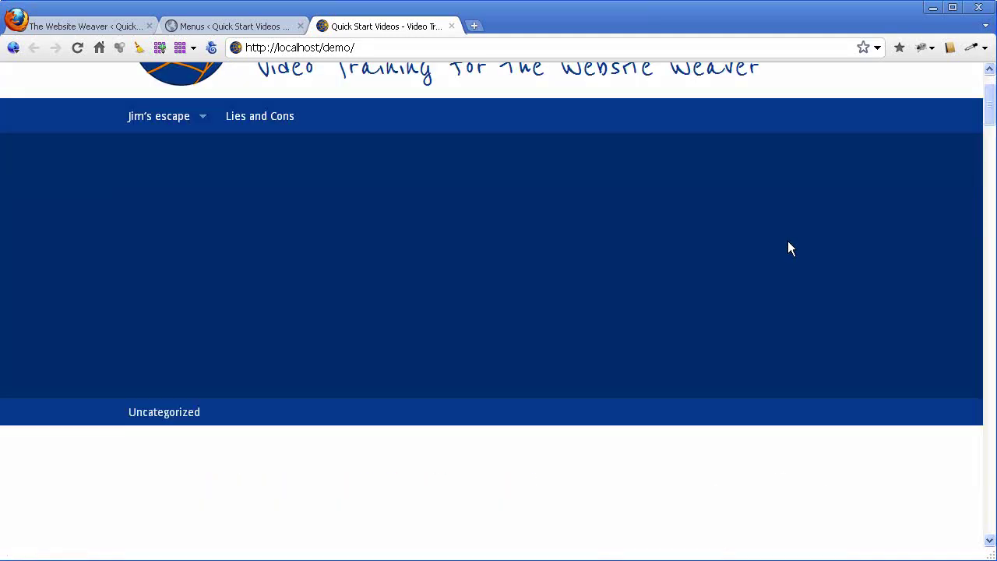
scroll(787, 247, "up", 2)
mouse_move(990, 104)
left_mouse_down()
mouse_move(989, 263)
mouse_move(990, 95)
left_mouse_up()
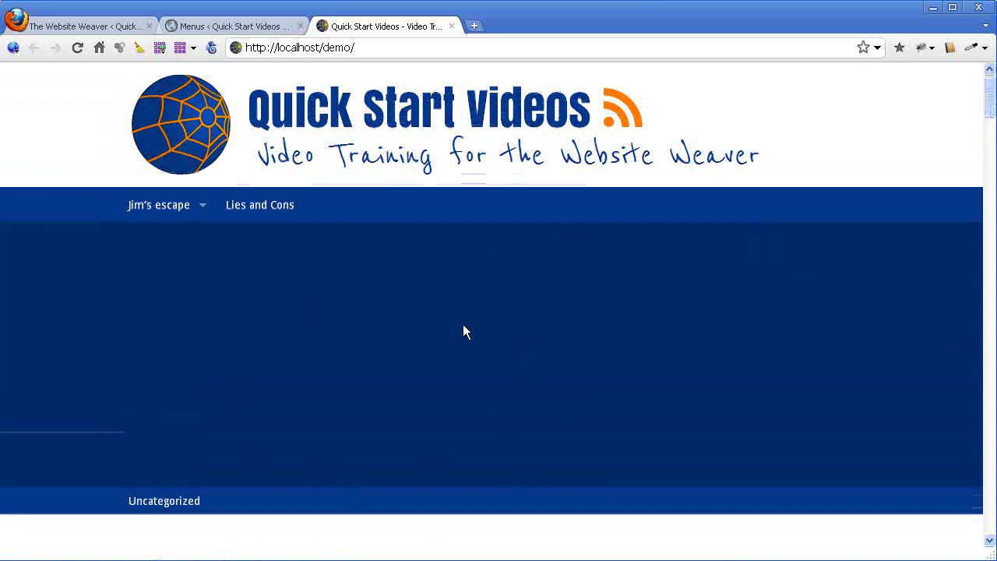